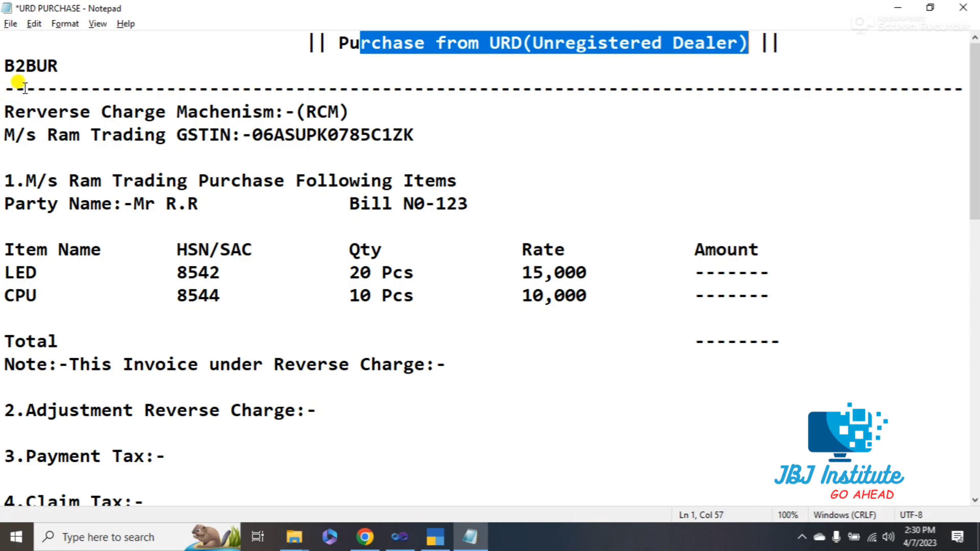
{"action": "left_click_drag", "start_coordinate": [2, 108], "coordinate": [378, 109]}
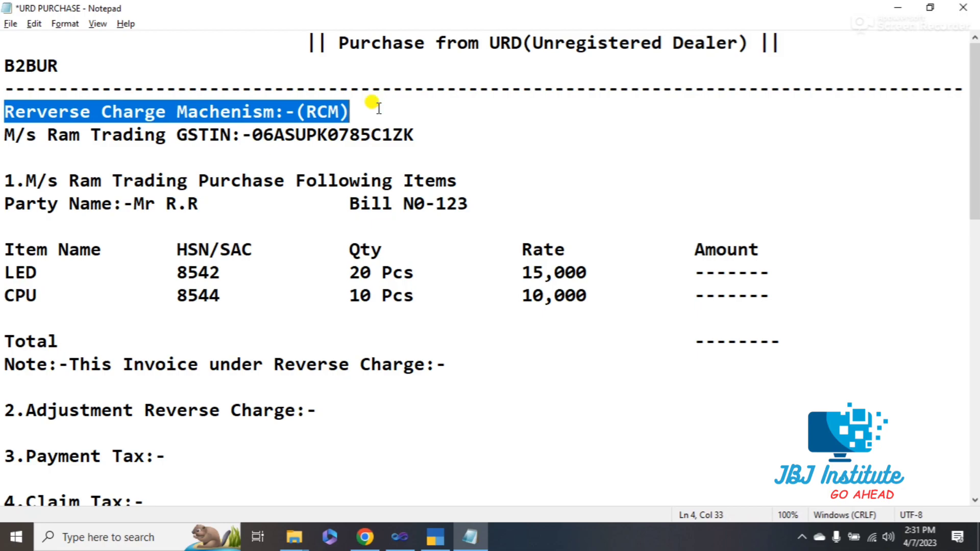
{"action": "left_click_drag", "start_coordinate": [296, 111], "coordinate": [347, 111]}
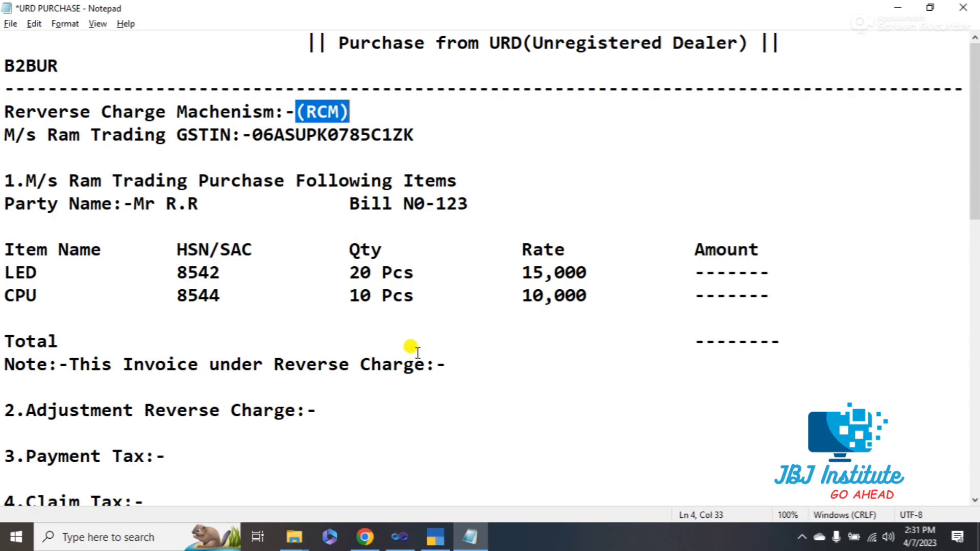
Switch to TallyPrime and start a new company with the name and mailing name M/s Ram Trading
{"action": "left_click", "coordinate": [433, 541]}
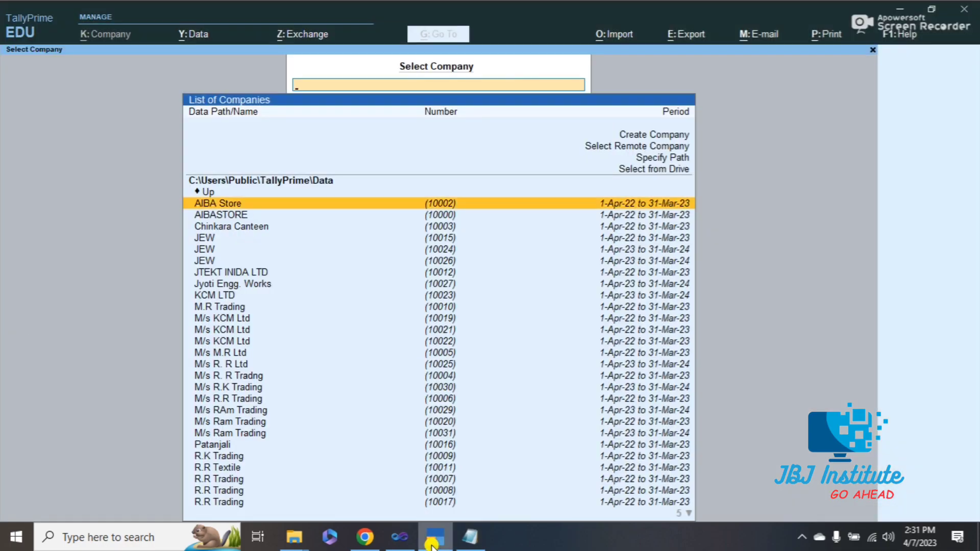
{"action": "key", "text": "Up"}
{"action": "key", "text": "Up"}
{"action": "key", "text": "Up"}
{"action": "key", "text": "Up"}
{"action": "key", "text": "Up"}
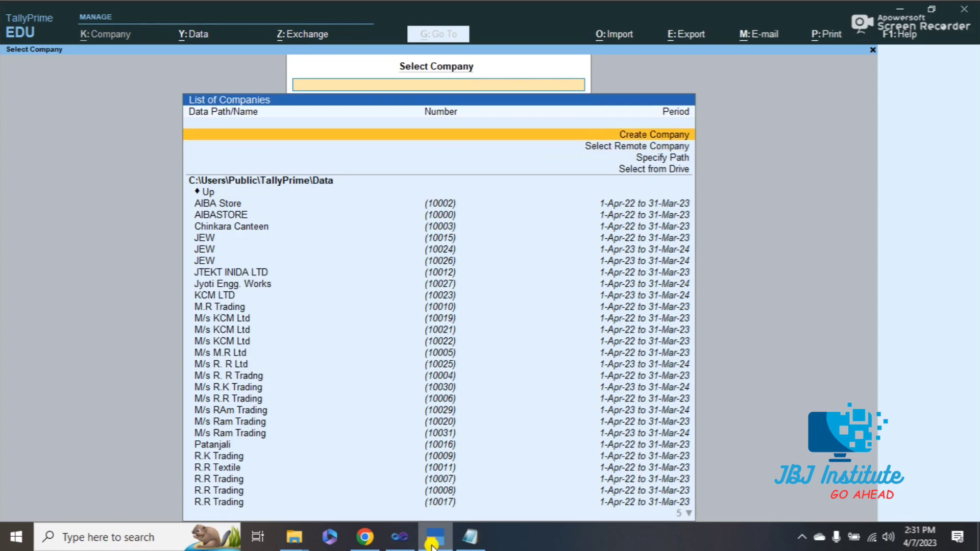
{"action": "key", "text": "Return"}
{"action": "type", "text": "M/s Ram Trading"}
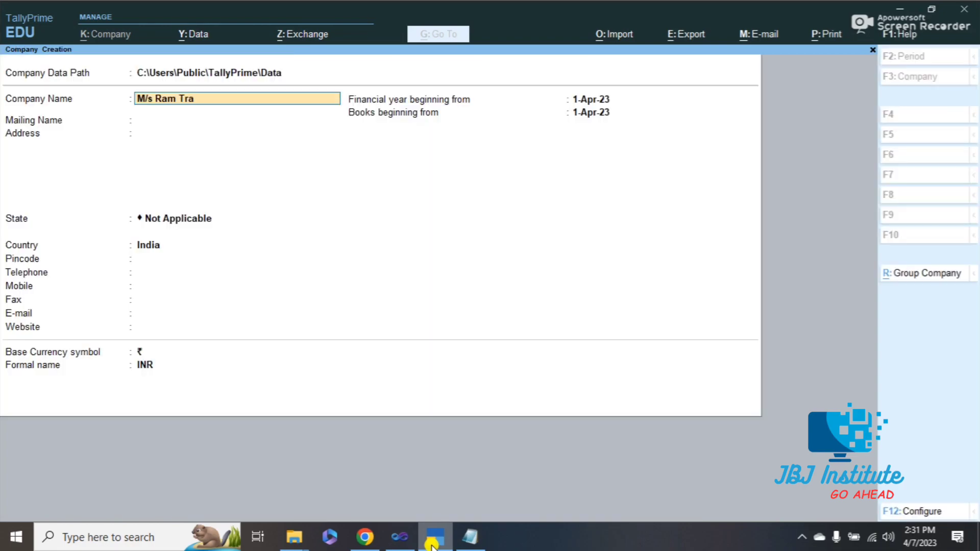
{"action": "key", "text": "Return"}
{"action": "key", "text": "Return"}
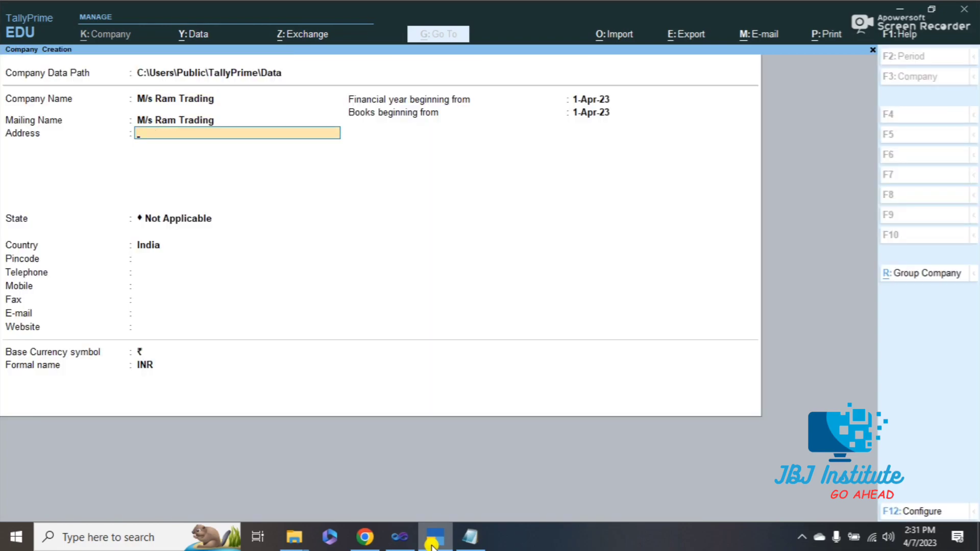
Set the company's address to Gurugram and its state to Haryana, keep the other defaults, and accept the company
{"action": "type", "text": "Gurugram"}
{"action": "key", "text": "Return"}
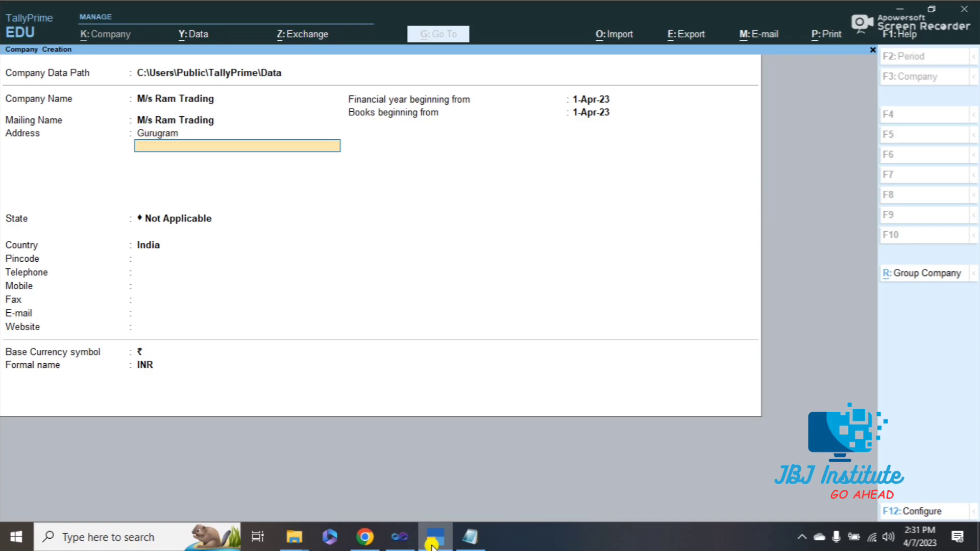
{"action": "key", "text": "Return"}
{"action": "type", "text": "har"}
{"action": "key", "text": "Return"}
{"action": "key", "text": "Return"}
{"action": "key", "text": "Return"}
{"action": "key", "text": "Return"}
{"action": "key", "text": "Return"}
{"action": "key", "text": "Return"}
{"action": "key", "text": "Return"}
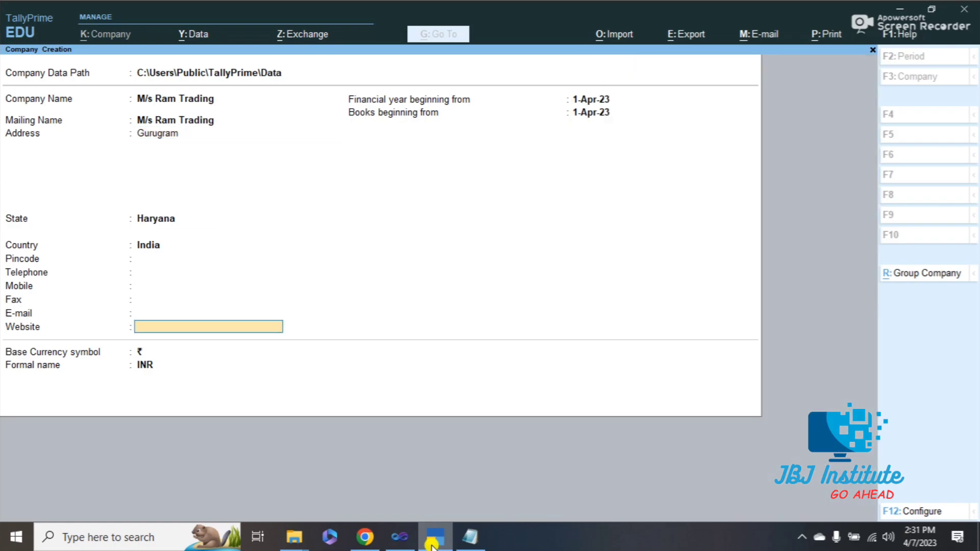
{"action": "key", "text": "Return"}
{"action": "key", "text": "Return"}
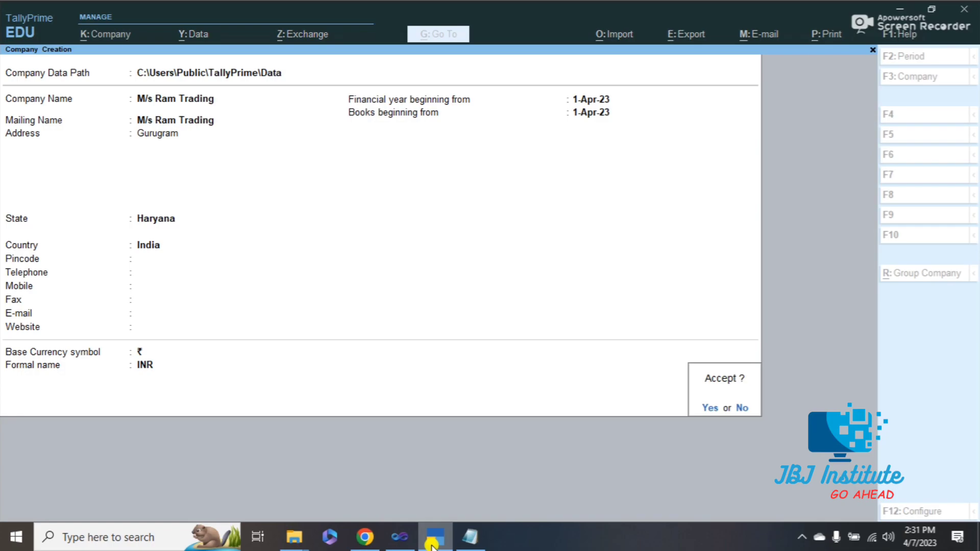
{"action": "key", "text": "Return"}
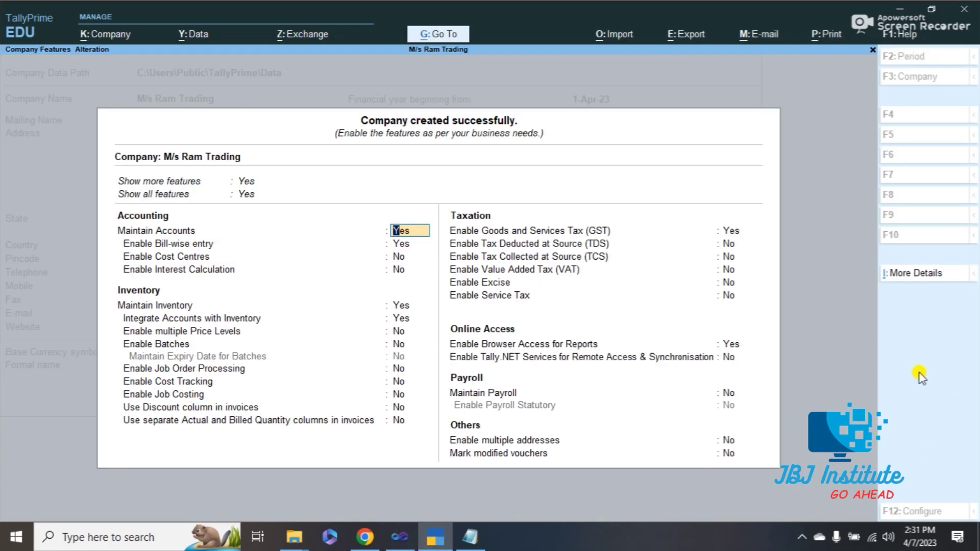
Open the GST details from the company features and paste the company's GSTIN, keeping the Monthly GSTR1 periodicity
{"action": "left_click", "coordinate": [729, 231]}
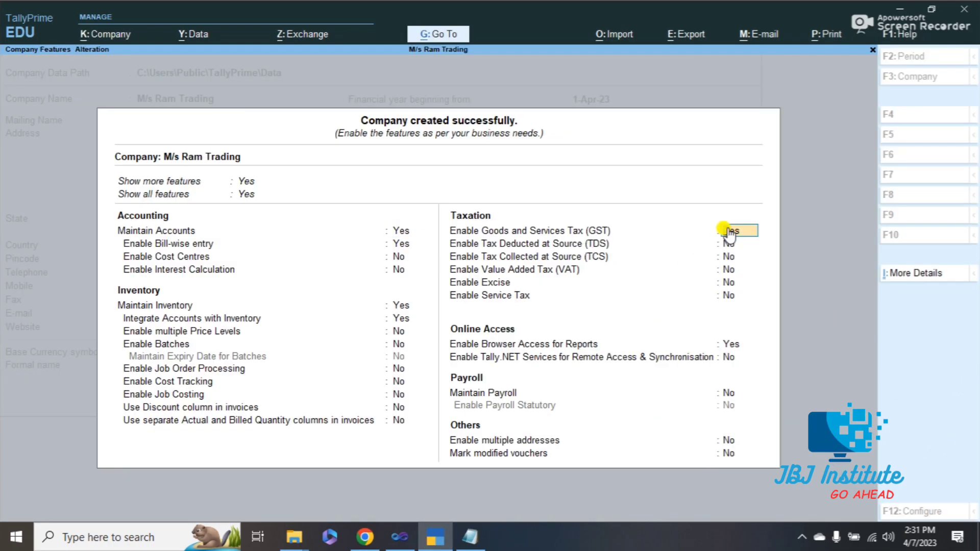
{"action": "key", "text": "Return"}
{"action": "key", "text": "Return"}
{"action": "key", "text": "Return"}
{"action": "key", "text": "Return"}
{"action": "key", "text": "Return"}
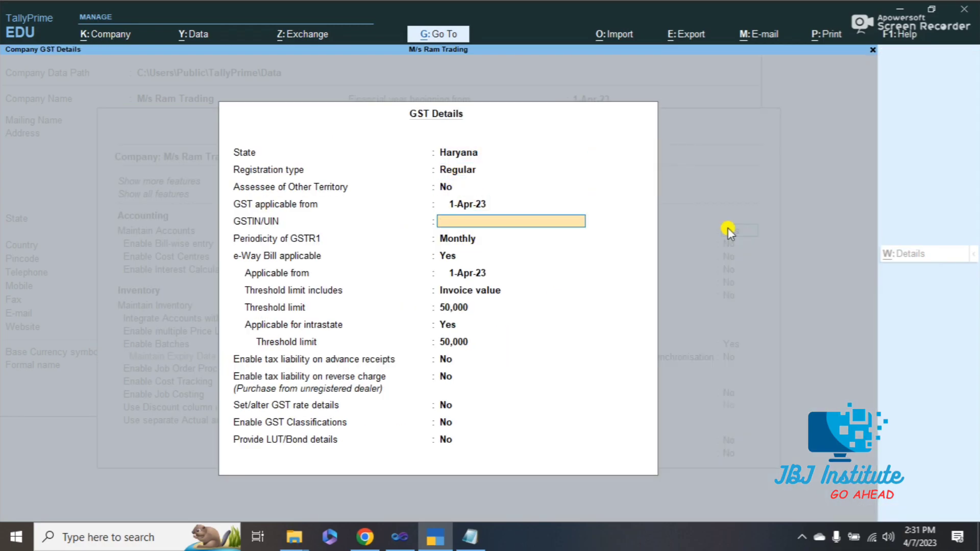
{"action": "key", "text": "ctrl+alt+v"}
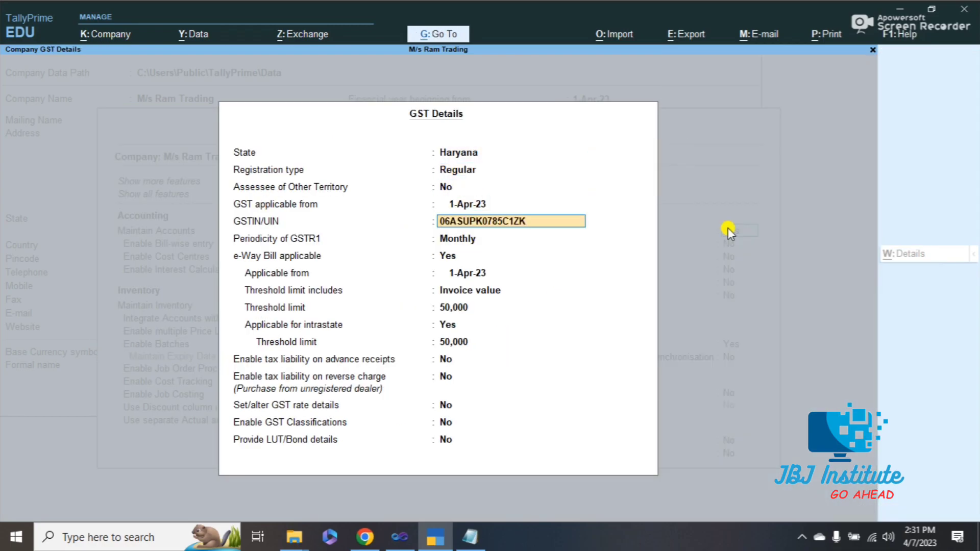
{"action": "key", "text": "Return"}
{"action": "key", "text": "Return"}
Set e-Way Bill applicable to No and enable tax liability on reverse charge for purchases from unregistered dealers
{"action": "type", "text": "n"}
{"action": "key", "text": "Return"}
{"action": "key", "text": "Return"}
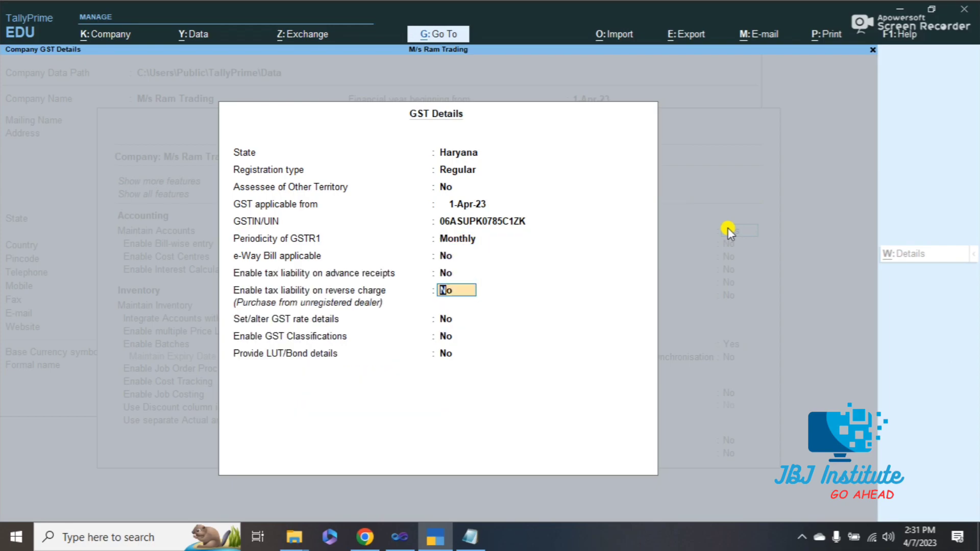
{"action": "type", "text": "y"}
{"action": "key", "text": "Return"}
{"action": "key", "text": "Return"}
{"action": "key", "text": "Return"}
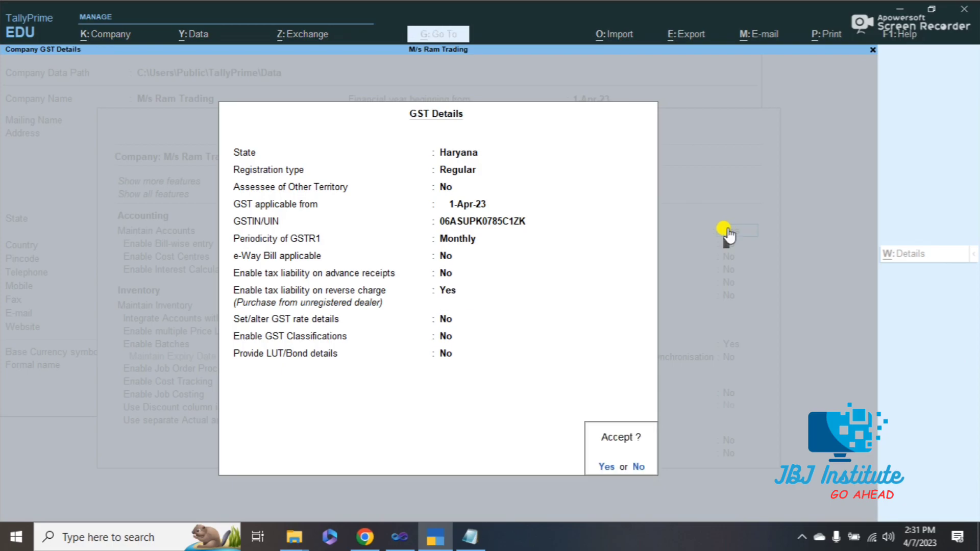
Accept the GST details and save the company features with the remaining options at their defaults
{"action": "key", "text": "Return"}
{"action": "key", "text": "Return"}
{"action": "key", "text": "Return"}
{"action": "key", "text": "Return"}
{"action": "key", "text": "Return"}
{"action": "key", "text": "Return"}
{"action": "key", "text": "Return"}
{"action": "key", "text": "Return"}
{"action": "key", "text": "Return"}
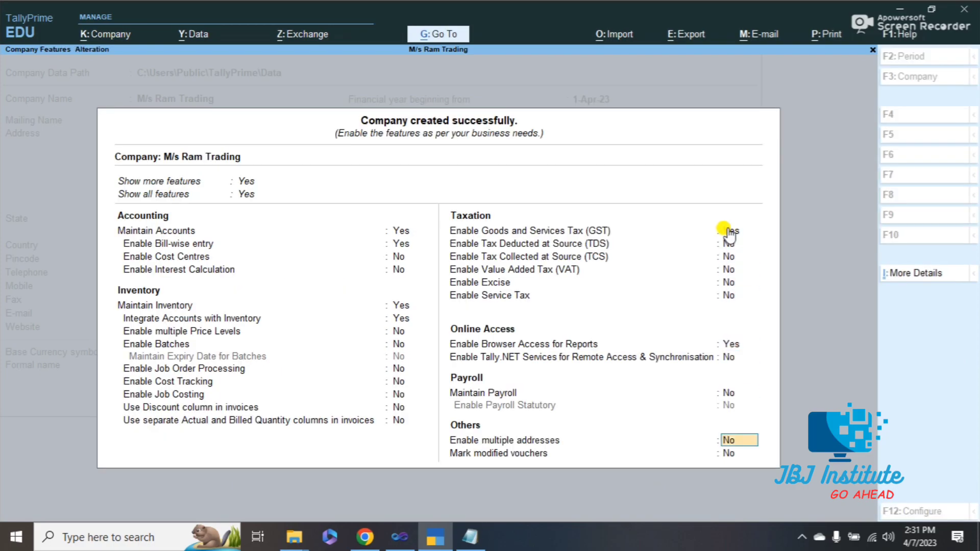
{"action": "key", "text": "Return"}
{"action": "key", "text": "Return"}
Switch to the URD PURCHASE notes in Notepad and review the steps for entering the purchase voucher
{"action": "key", "text": "alt+Tab"}
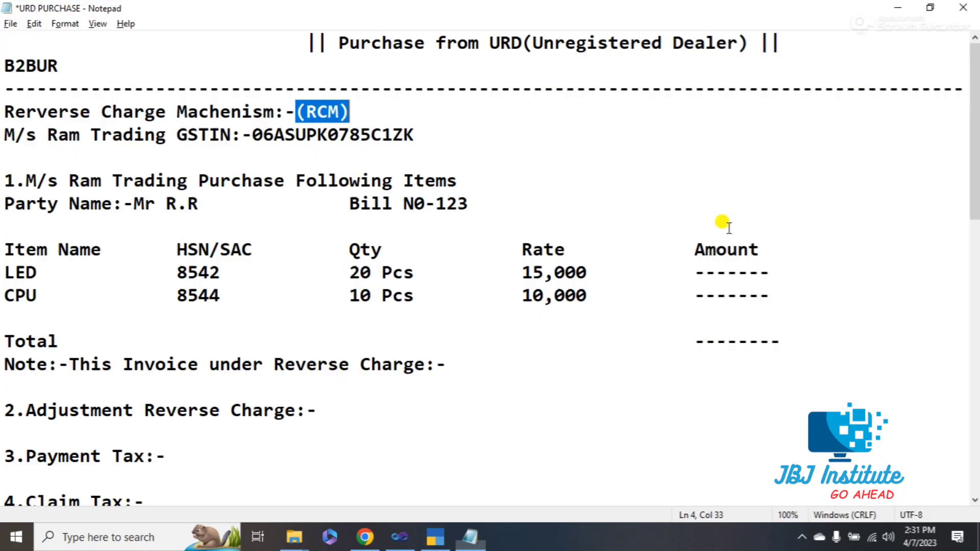
{"action": "left_click", "coordinate": [156, 206]}
{"action": "key", "text": "Down"}
{"action": "key", "text": "Down"}
{"action": "key", "text": "Down"}
{"action": "key", "text": "Down"}
{"action": "key", "text": "Down"}
{"action": "key", "text": "Down"}
{"action": "key", "text": "Down"}
{"action": "key", "text": "Down"}
{"action": "key", "text": "Down"}
{"action": "key", "text": "Down"}
{"action": "key", "text": "Down"}
{"action": "key", "text": "Down"}
{"action": "key", "text": "Down"}
{"action": "key", "text": "Down"}
{"action": "key", "text": "Down"}
{"action": "key", "text": "Down"}
{"action": "key", "text": "Down"}
{"action": "key", "text": "Down"}
{"action": "key", "text": "Down"}
{"action": "key", "text": "Down"}
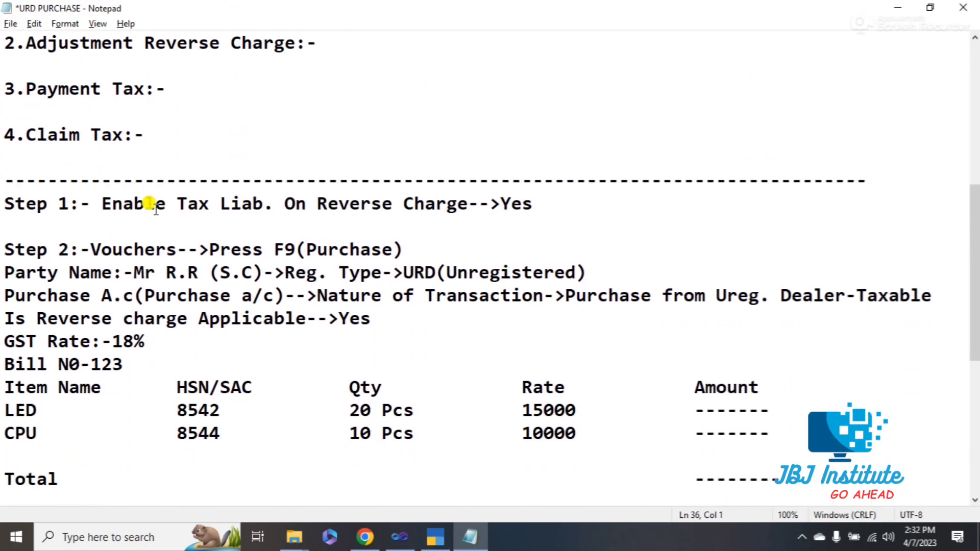
Return to TallyPrime and start a purchase voucher with supplier invoice number 121 dated 1-Apr-23
{"action": "key", "text": "alt+Tab"}
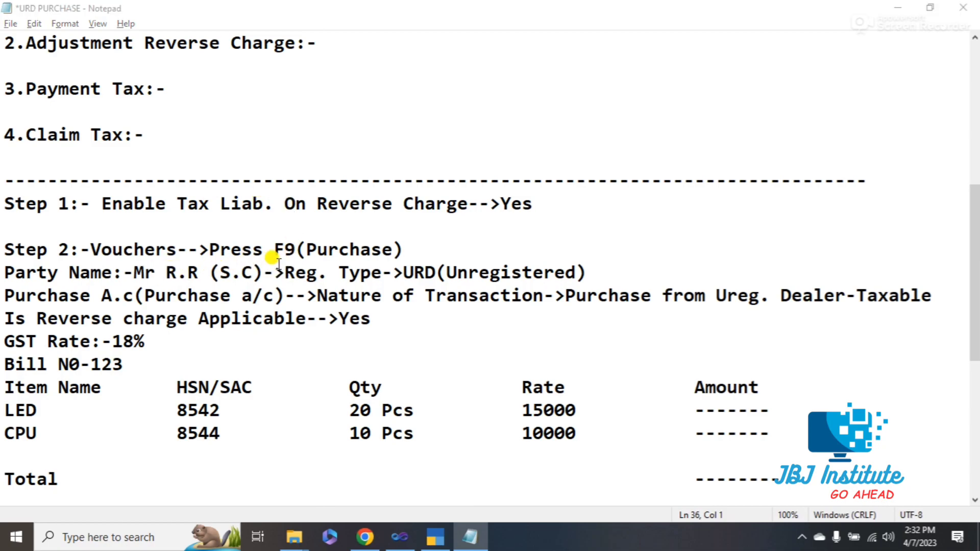
{"action": "key", "text": "Down"}
{"action": "key", "text": "Down"}
{"action": "key", "text": "Down"}
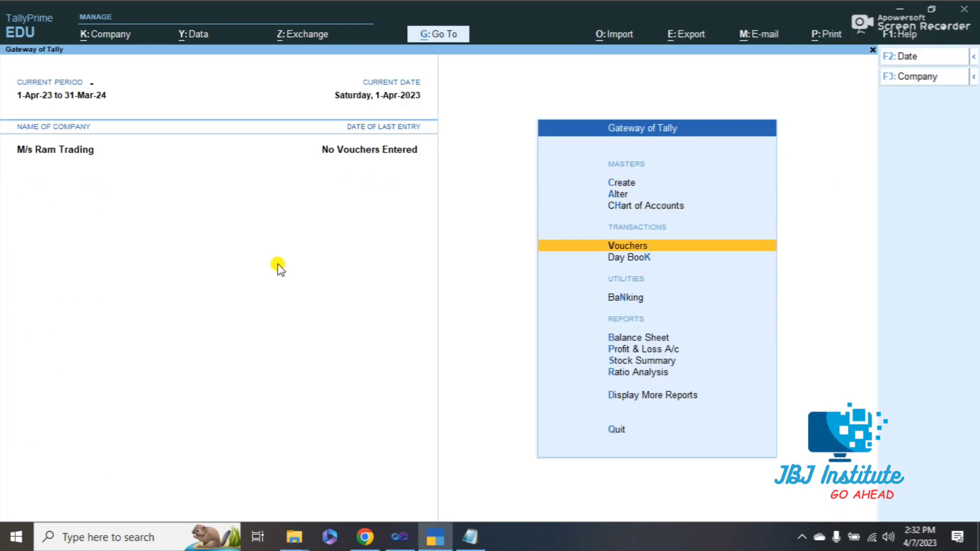
{"action": "key", "text": "Return"}
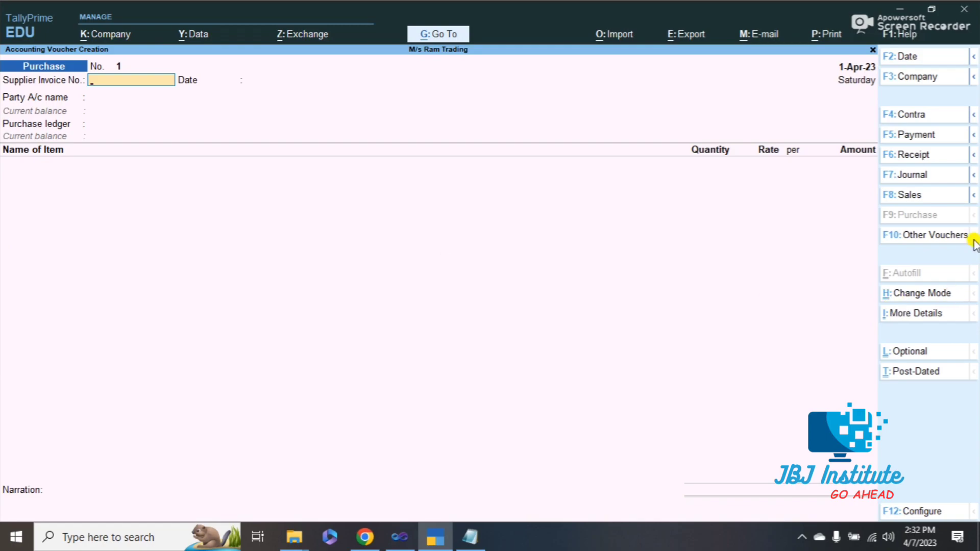
{"action": "type", "text": "121"}
{"action": "key", "text": "Return"}
{"action": "key", "text": "Return"}
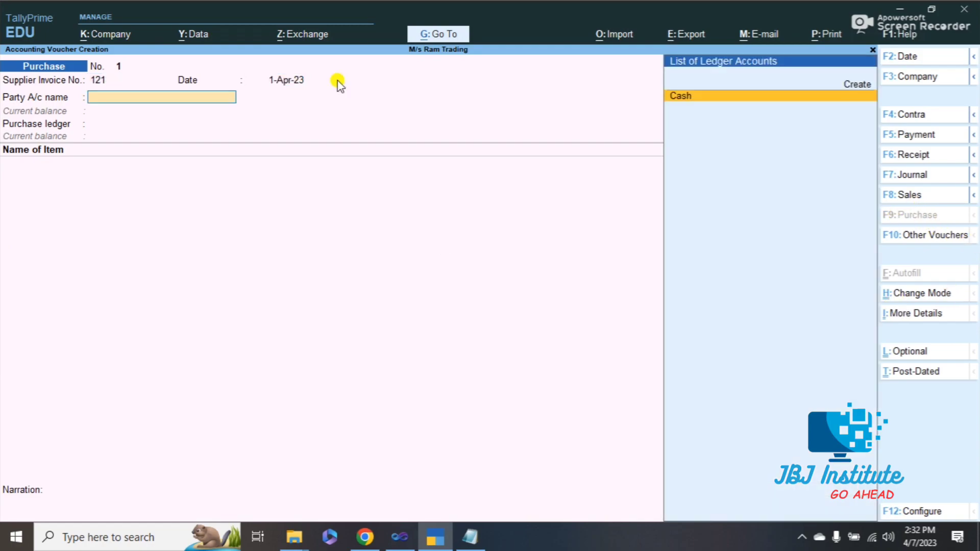
Create a party ledger from the voucher with the supplier's name, placed under Sundry Creditors
{"action": "key", "text": "Up"}
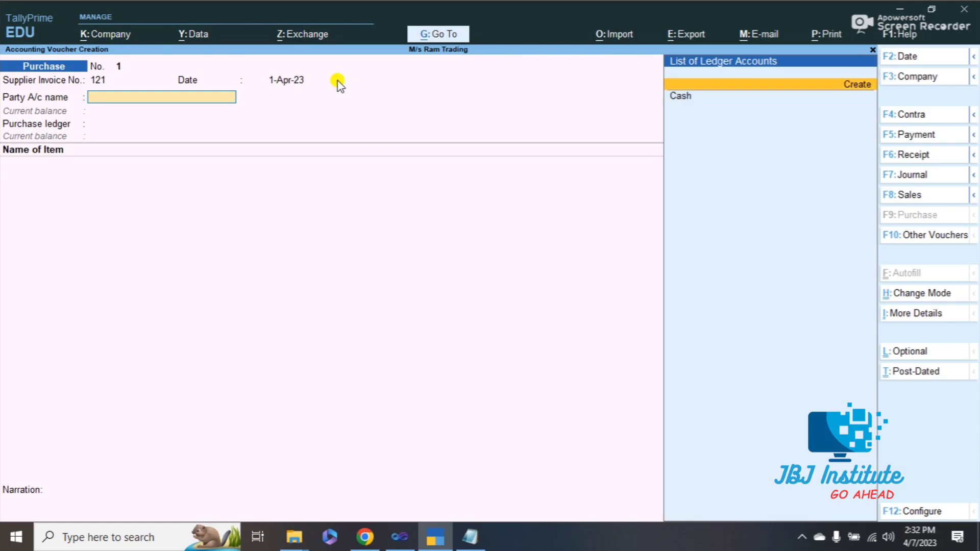
{"action": "key", "text": "Return"}
{"action": "type", "text": "Mr R.R"}
{"action": "key", "text": "Return"}
{"action": "key", "text": "Return"}
{"action": "type", "text": "S"}
{"action": "key", "text": "Down"}
{"action": "key", "text": "Down"}
{"action": "key", "text": "Down"}
{"action": "key", "text": "Return"}
{"action": "key", "text": "Return"}
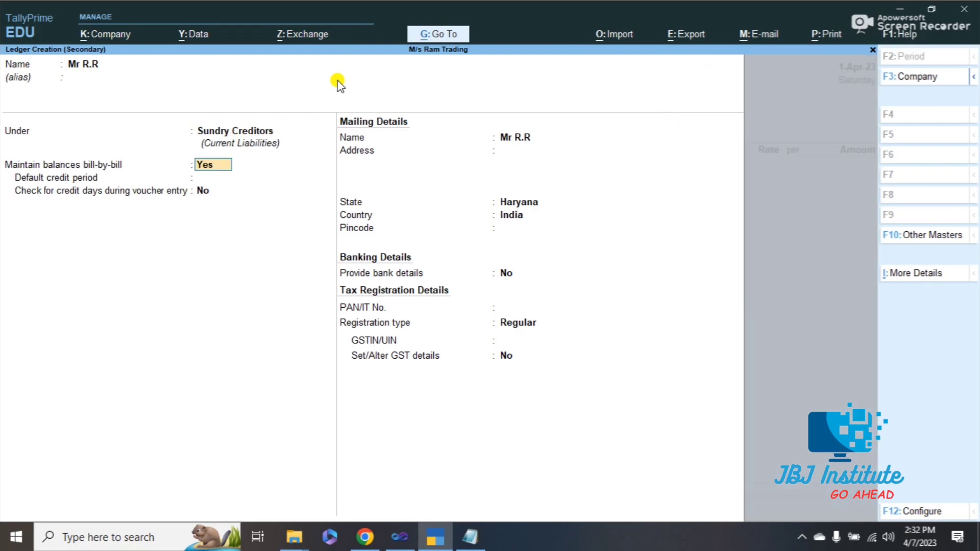
Keep the supplier ledger's mailing and bank defaults, set its registration type to Unregistered, and save it
{"action": "key", "text": "Return"}
{"action": "key", "text": "Return"}
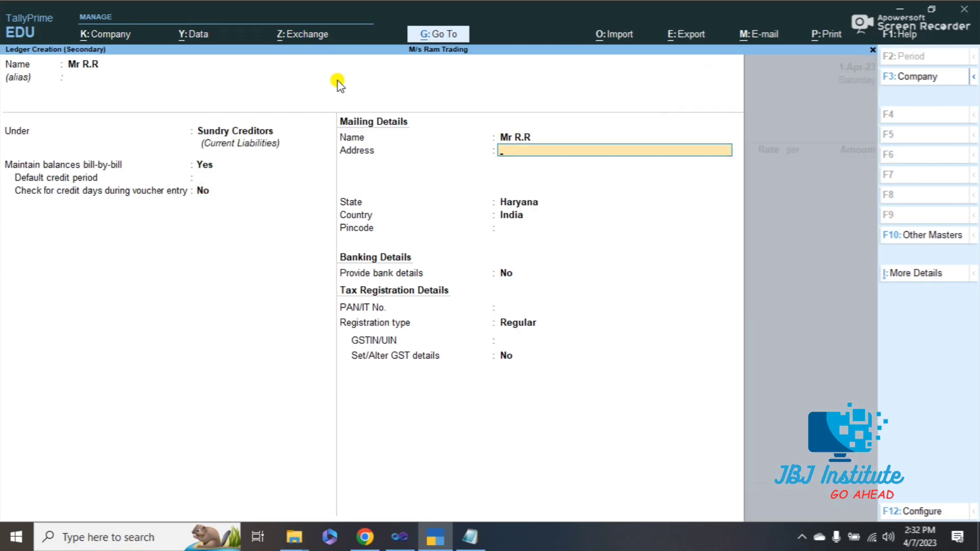
{"action": "key", "text": "Return"}
{"action": "key", "text": "Return"}
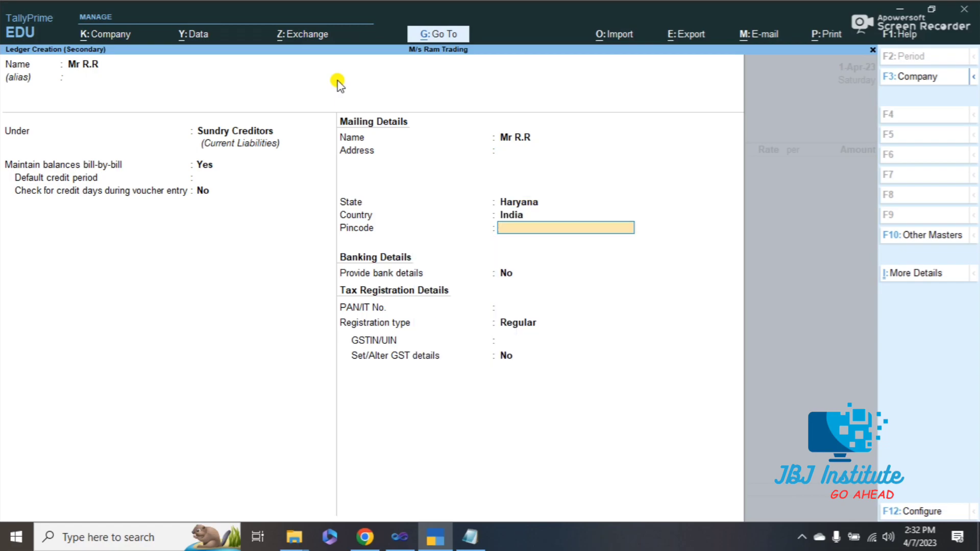
{"action": "key", "text": "Return"}
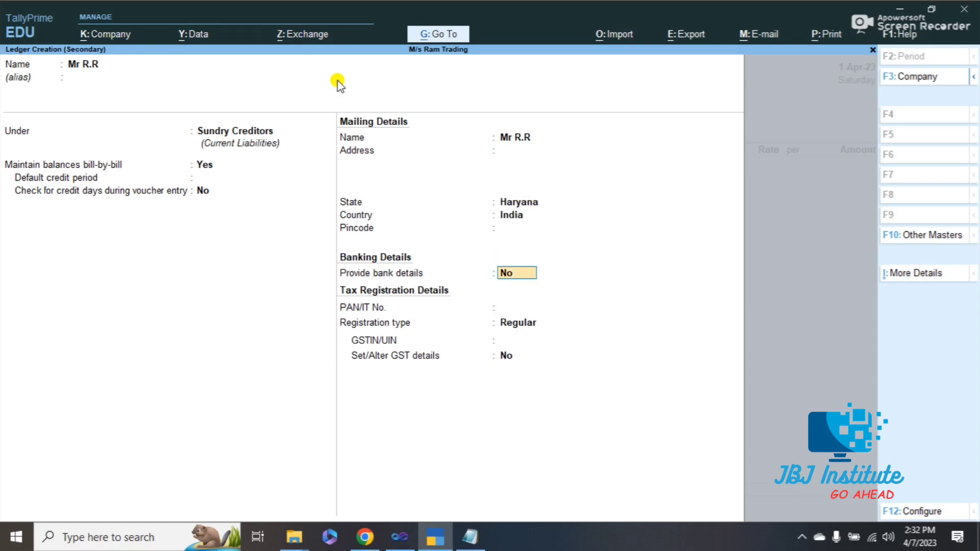
{"action": "key", "text": "Return"}
{"action": "key", "text": "Return"}
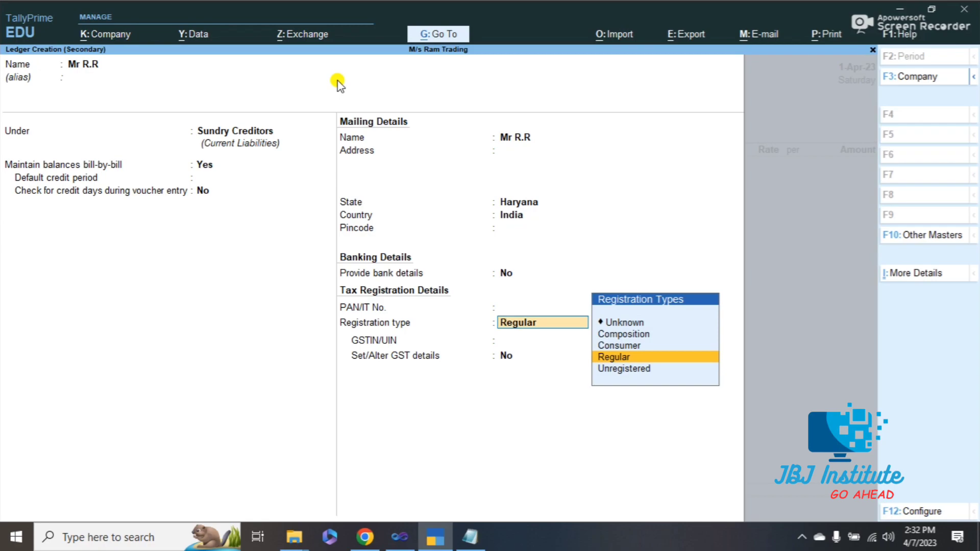
{"action": "key", "text": "Down"}
{"action": "key", "text": "Return"}
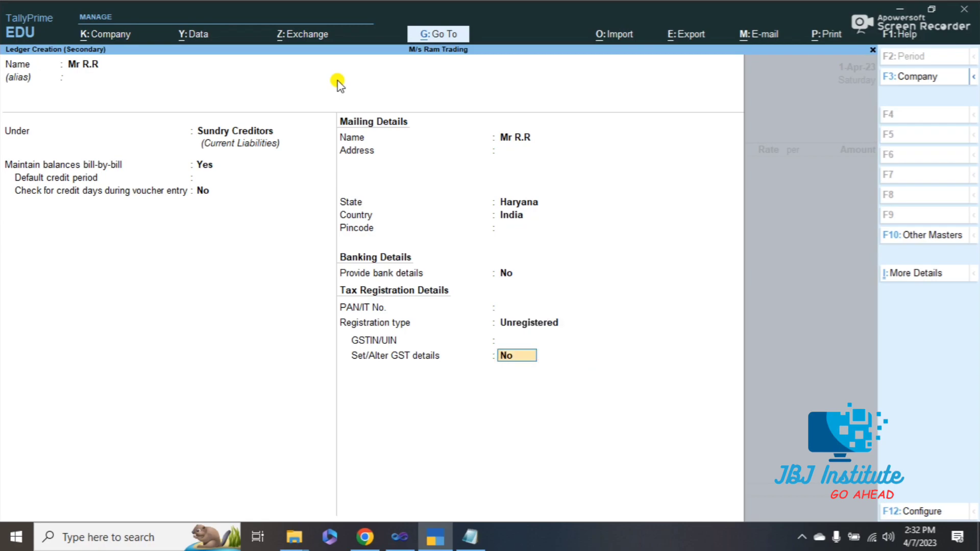
{"action": "key", "text": "Return"}
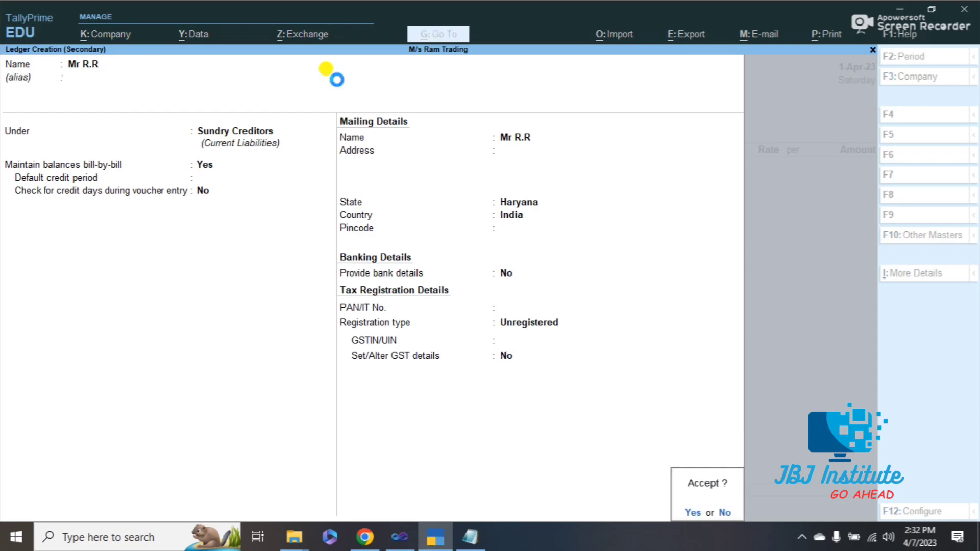
{"action": "key", "text": "Return"}
Accept the voucher's receipt details left blank and the supplier's party details with their defaults
{"action": "key", "text": "Return"}
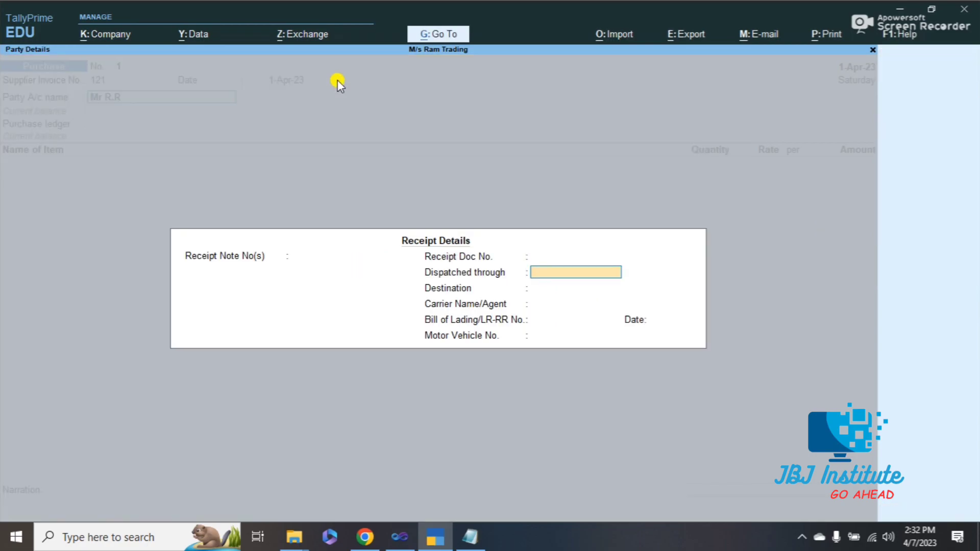
{"action": "key", "text": "ctrl+a"}
{"action": "key", "text": "Return"}
{"action": "key", "text": "Return"}
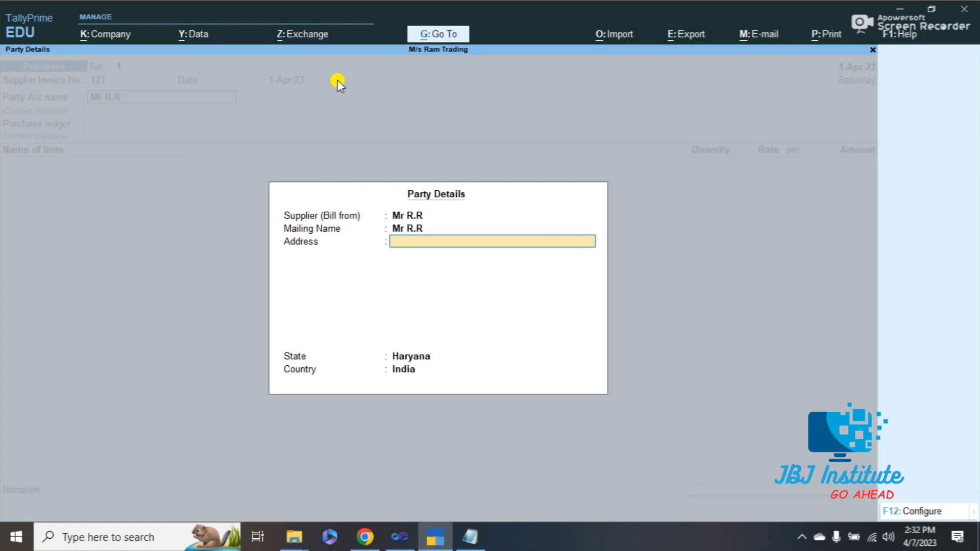
{"action": "key", "text": "Return"}
{"action": "key", "text": "ctrl+a"}
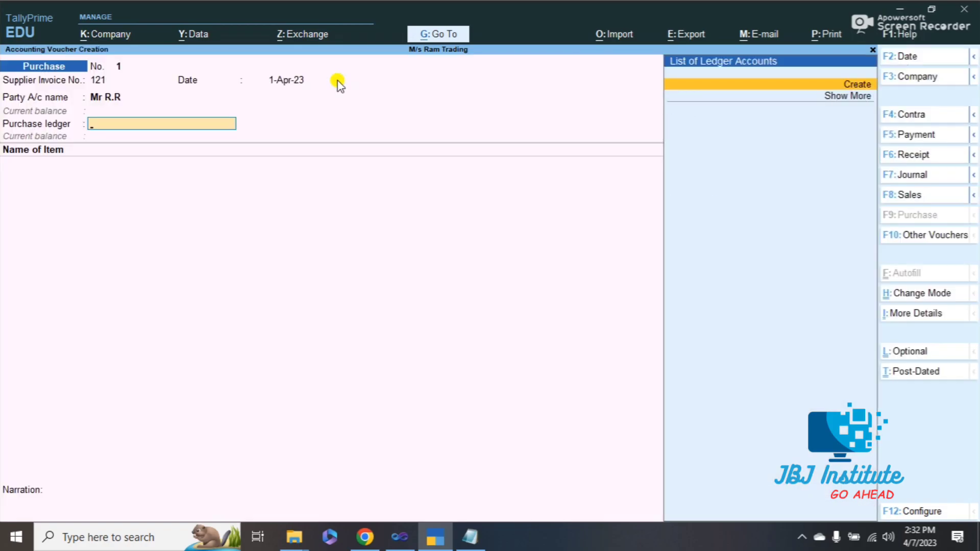
Create a ledger named Purchase From URD from the purchase voucher, placed under Purchase Accounts
{"action": "key", "text": "alt+c"}
{"action": "type", "text": "Purchase"}
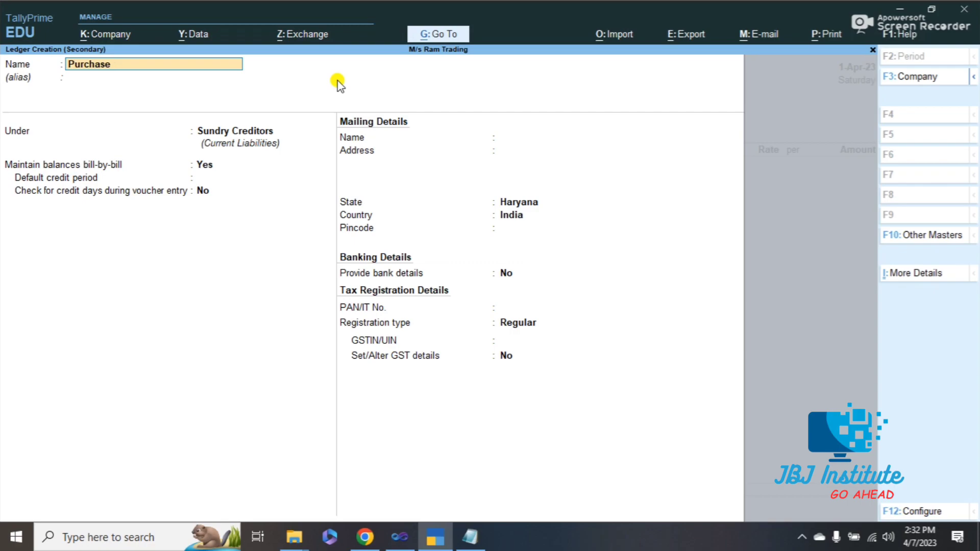
{"action": "type", "text": "rFrom URD"}
{"action": "key", "text": "Return"}
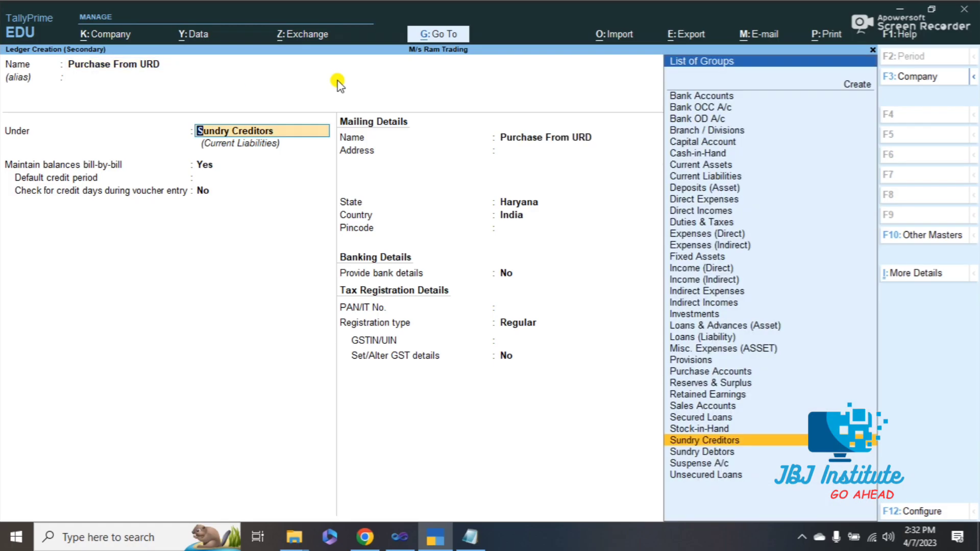
{"action": "type", "text": "Pu"}
{"action": "key", "text": "Return"}
{"action": "key", "text": "Return"}
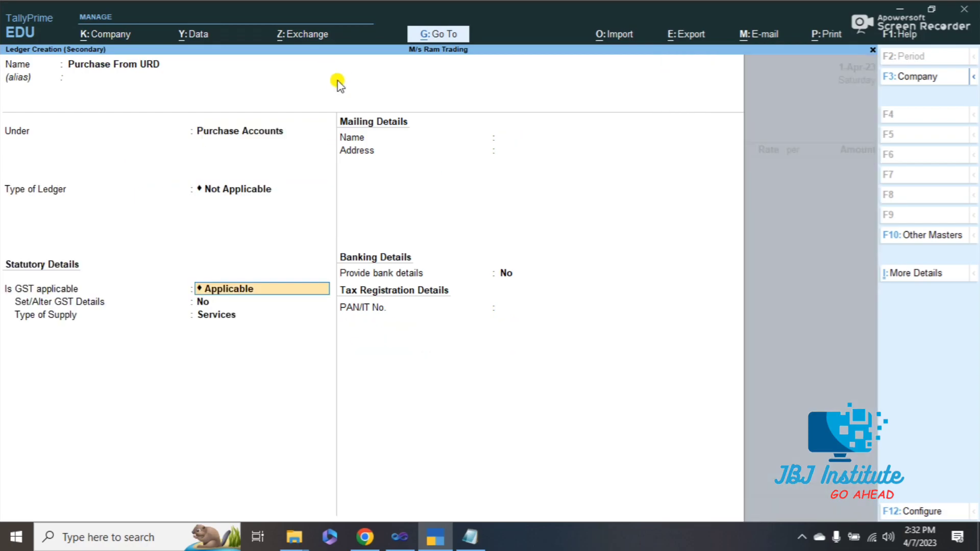
Enable GST details for the ledger and set its nature of transaction to Purchase From Unregistered Dealer - Taxable
{"action": "key", "text": "Return"}
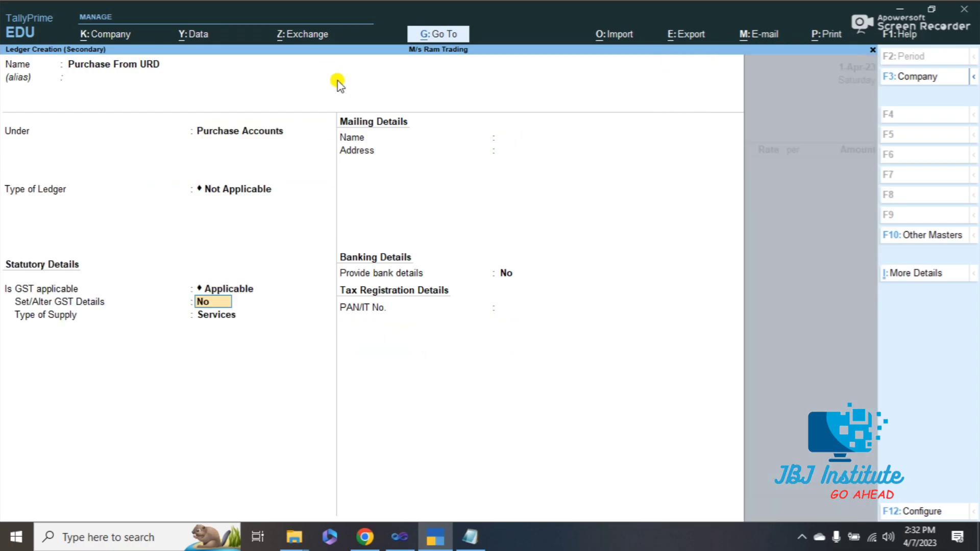
{"action": "type", "text": "y"}
{"action": "key", "text": "Return"}
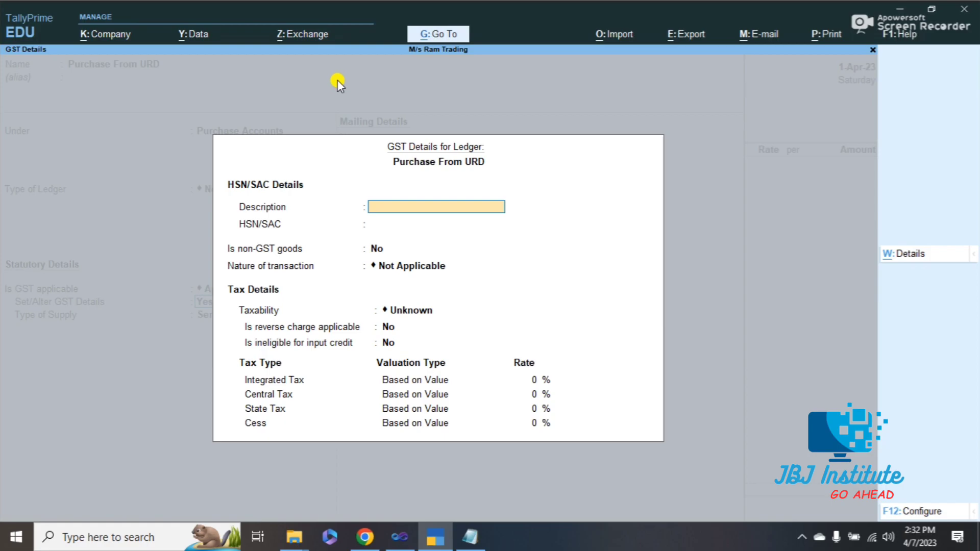
{"action": "key", "text": "Return"}
{"action": "key", "text": "Return"}
{"action": "key", "text": "Return"}
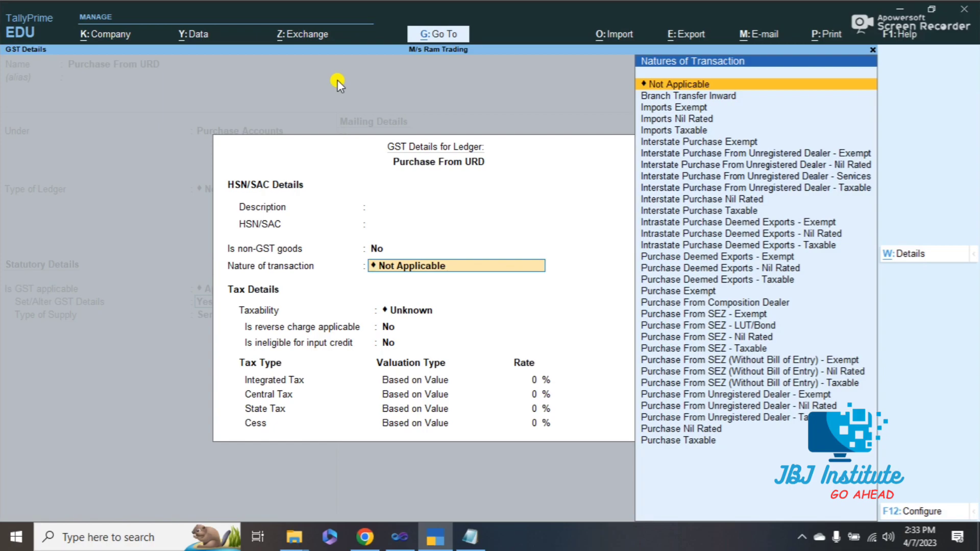
{"action": "key", "text": "Down"}
{"action": "key", "text": "Down"}
{"action": "key", "text": "Down"}
{"action": "key", "text": "Down"}
{"action": "key", "text": "Down"}
{"action": "key", "text": "Down"}
{"action": "key", "text": "Down"}
{"action": "key", "text": "Down"}
{"action": "key", "text": "Down"}
{"action": "key", "text": "Down"}
{"action": "key", "text": "Down"}
{"action": "key", "text": "Down"}
{"action": "key", "text": "Down"}
{"action": "key", "text": "Down"}
{"action": "key", "text": "Down"}
{"action": "key", "text": "Down"}
{"action": "key", "text": "Down"}
{"action": "key", "text": "Down"}
{"action": "key", "text": "Down"}
{"action": "key", "text": "Down"}
{"action": "key", "text": "Down"}
{"action": "key", "text": "Down"}
{"action": "key", "text": "Down"}
{"action": "key", "text": "Down"}
{"action": "key", "text": "Down"}
{"action": "key", "text": "Down"}
{"action": "key", "text": "Down"}
{"action": "key", "text": "Down"}
{"action": "key", "text": "Down"}
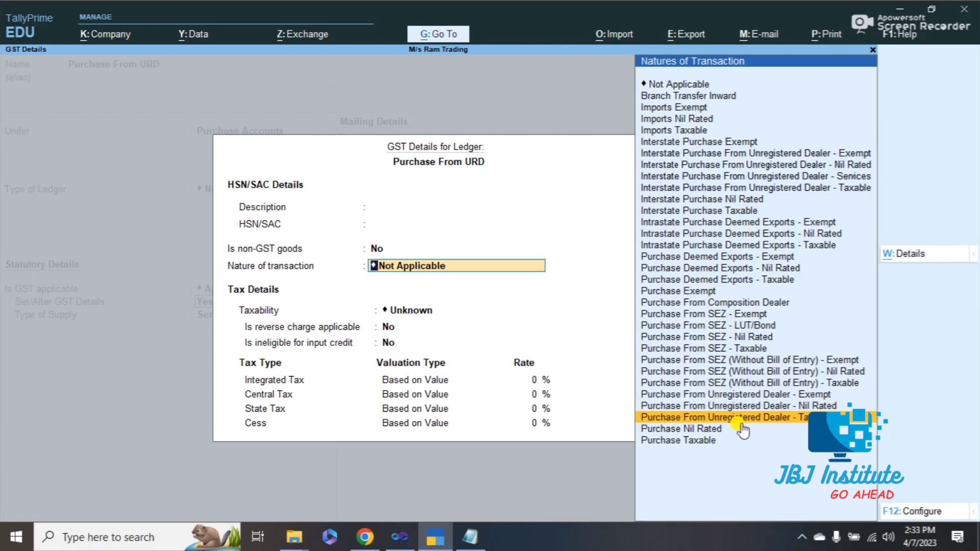
{"action": "left_click", "coordinate": [763, 418]}
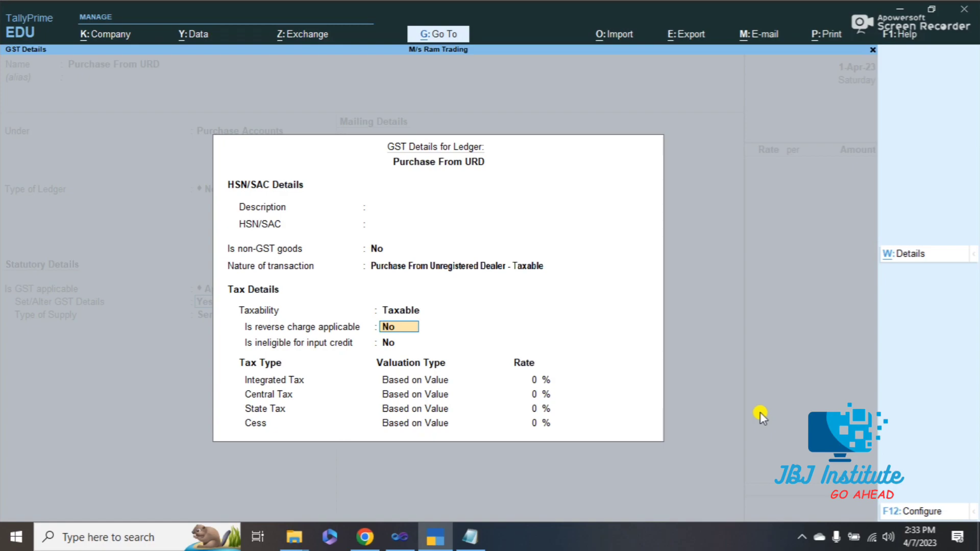
Mark reverse charge as applicable and, after checking the rate in the Notepad notes, set the ledger's integrated tax rate to 18%
{"action": "type", "text": "y"}
{"action": "key", "text": "Return"}
{"action": "key", "text": "Return"}
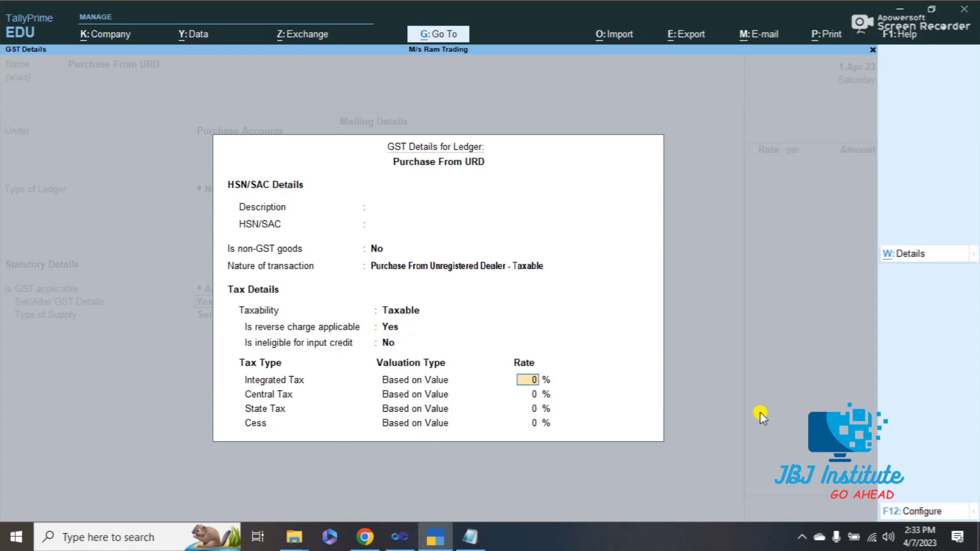
{"action": "key", "text": "alt+Tab"}
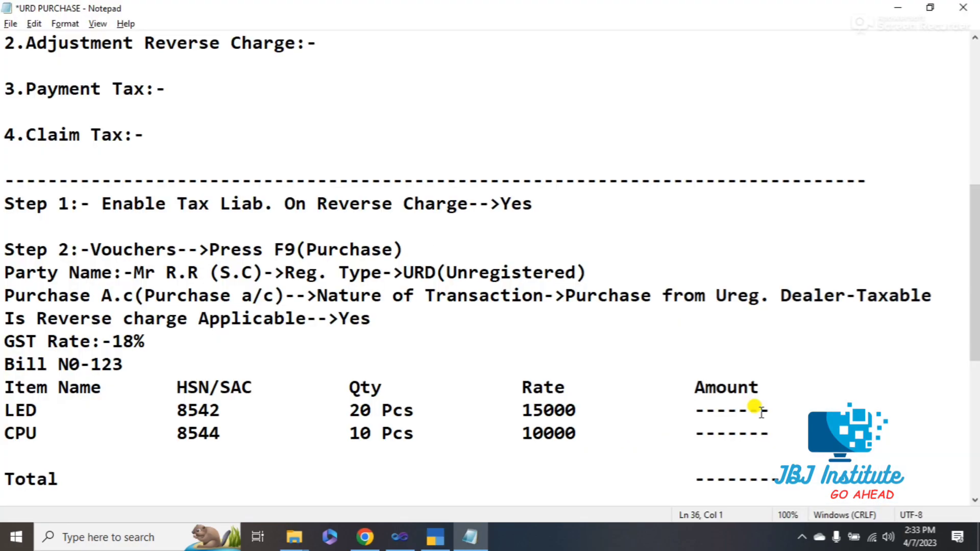
{"action": "key", "text": "Down"}
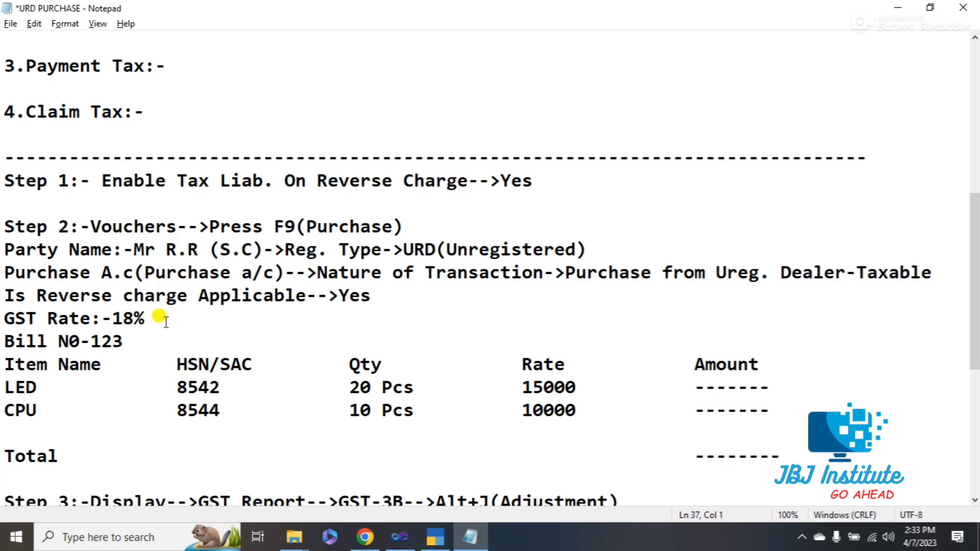
{"action": "double_click", "coordinate": [121, 322]}
{"action": "key", "text": "alt+Tab"}
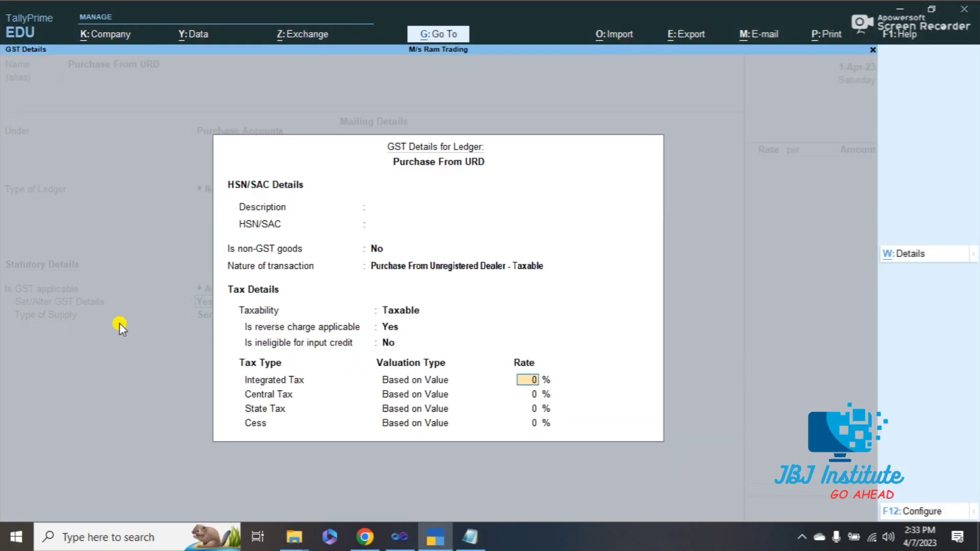
{"action": "type", "text": "18"}
{"action": "key", "text": "Return"}
{"action": "key", "text": "Return"}
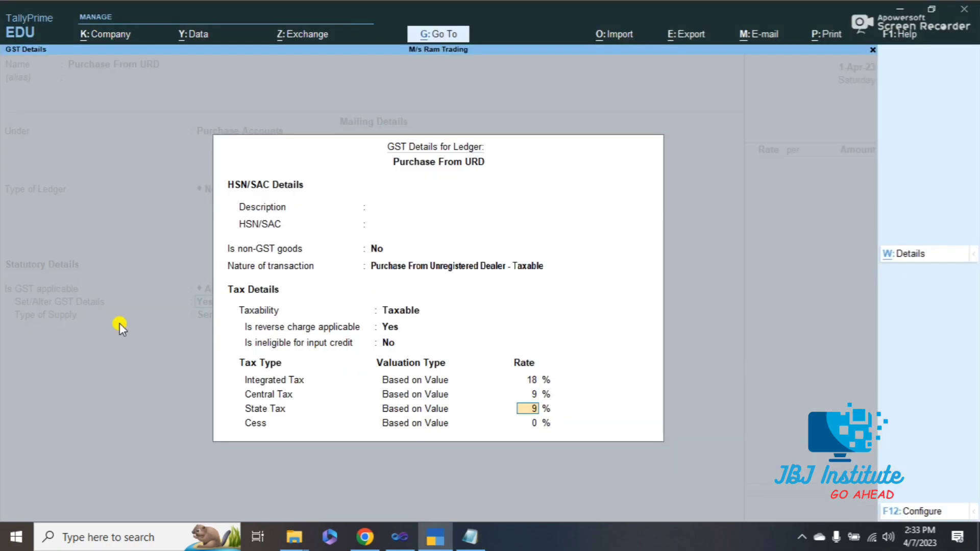
Accept the remaining GST details, change the ledger's type of supply, and save the Purchase From URD ledger
{"action": "key", "text": "Return"}
{"action": "key", "text": "Return"}
{"action": "key", "text": "Up"}
{"action": "key", "text": "Return"}
{"action": "key", "text": "Return"}
{"action": "key", "text": "Return"}
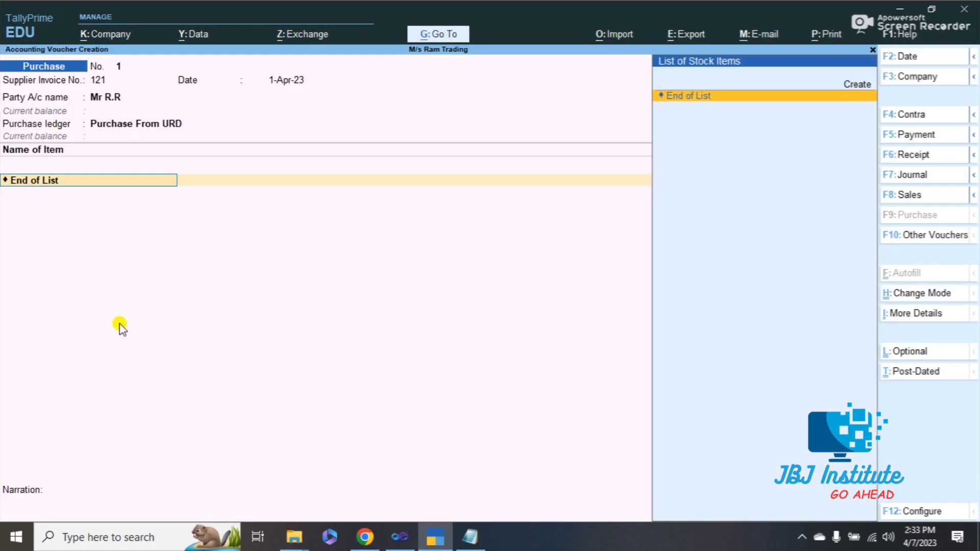
Check the item name in the Notepad notes and start a stock item named LED from the voucher, grouped under Primary
{"action": "key", "text": "alt+Tab"}
{"action": "key", "text": "alt+Tab"}
{"action": "type", "text": "LED"}
{"action": "key", "text": "Return"}
{"action": "key", "text": "Return"}
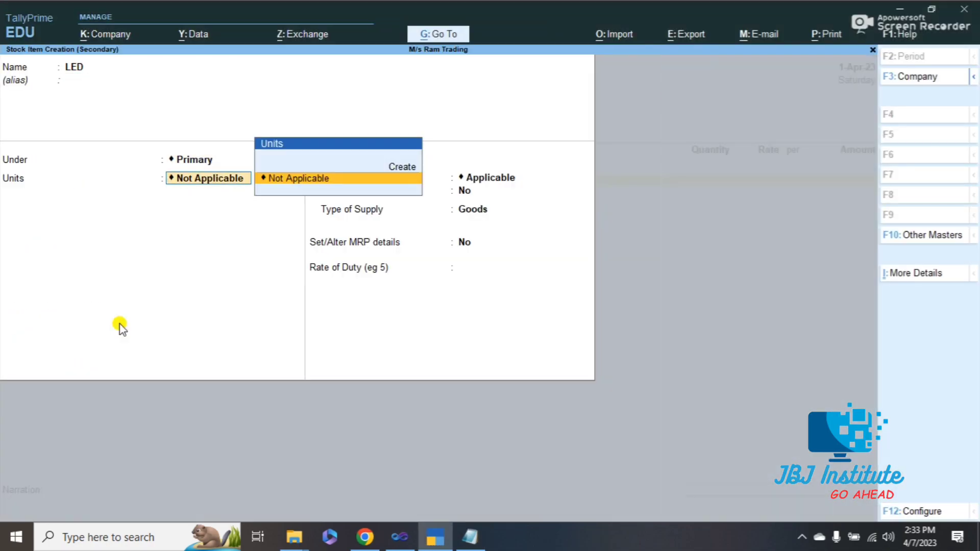
Create the unit Pcs with quantity code PCS-PIECES and 0 decimal places, and use it for LED without alternate units
{"action": "key", "text": "Up"}
{"action": "key", "text": "Return"}
{"action": "type", "text": "Pcs"}
{"action": "key", "text": "Return"}
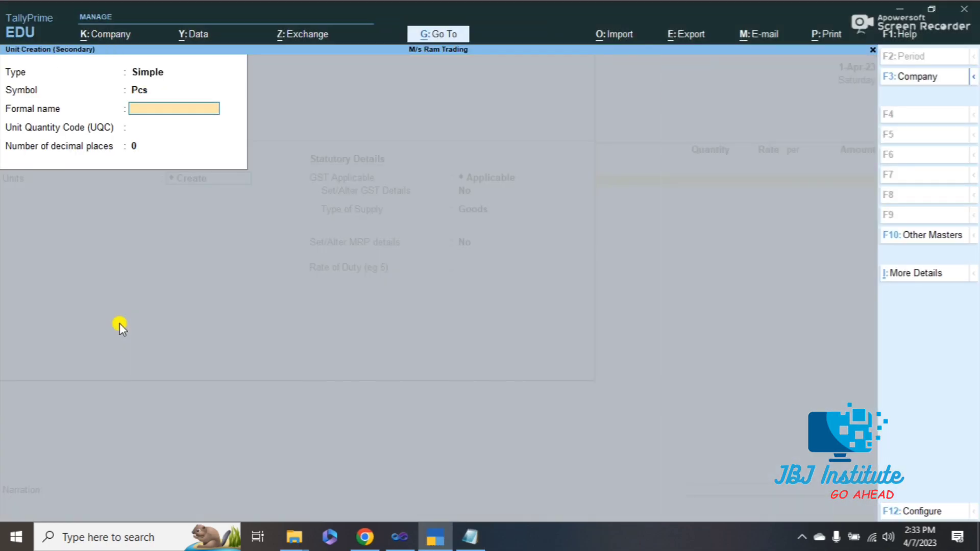
{"action": "key", "text": "Return"}
{"action": "type", "text": "pc"}
{"action": "key", "text": "Return"}
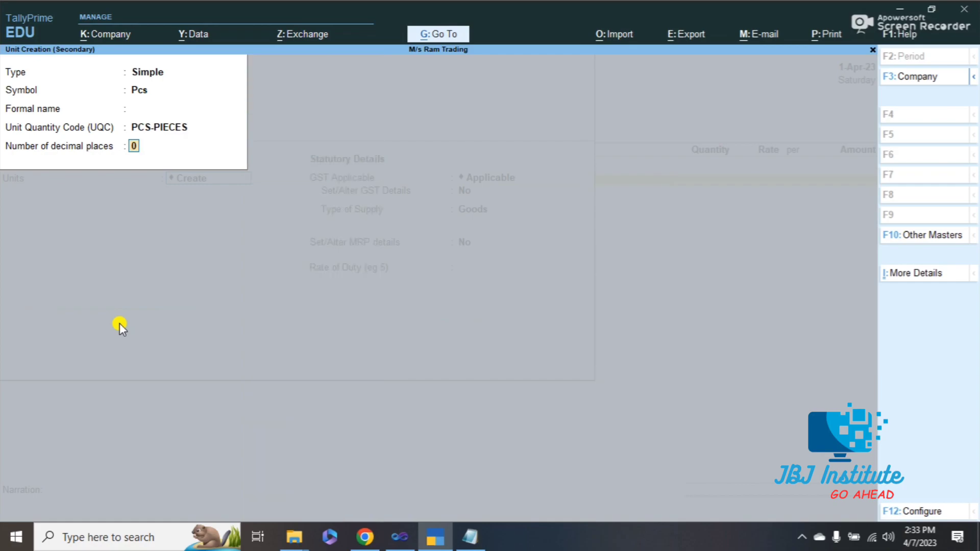
{"action": "key", "text": "Return"}
{"action": "key", "text": "Return"}
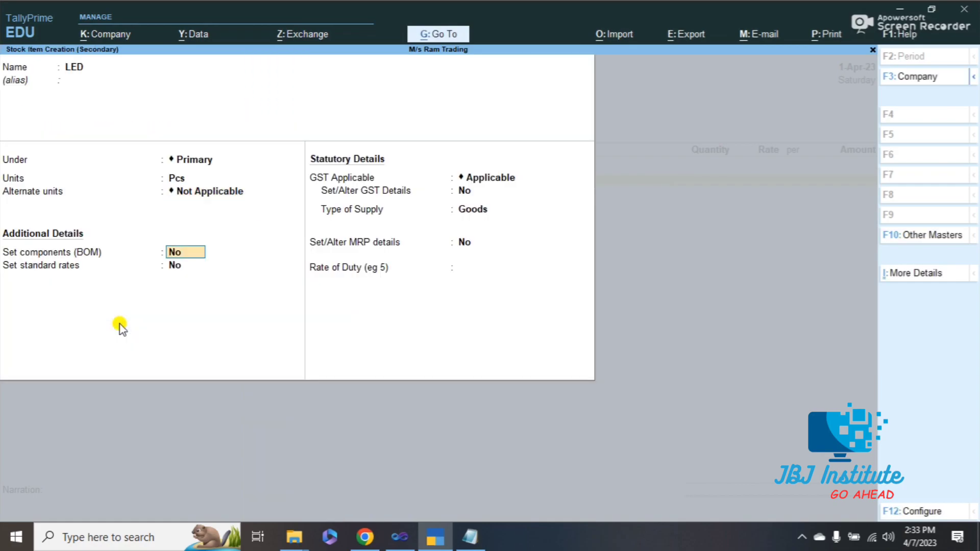
Enable GST details for LED and enter HSN/SAC code 8542 from the Notepad notes, leaving the description blank
{"action": "key", "text": "Return"}
{"action": "key", "text": "Return"}
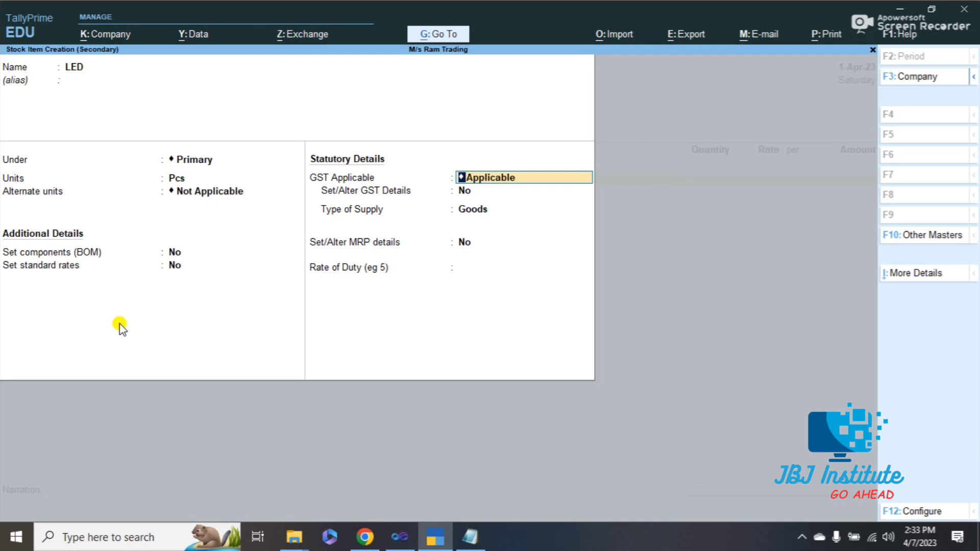
{"action": "key", "text": "Return"}
{"action": "type", "text": "y"}
{"action": "key", "text": "Return"}
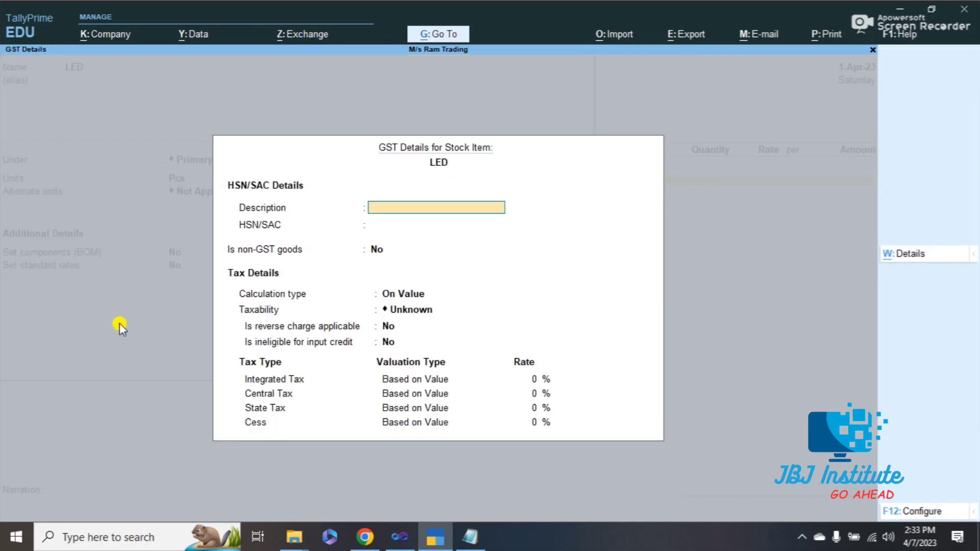
{"action": "key", "text": "Return"}
{"action": "key", "text": "alt+Tab"}
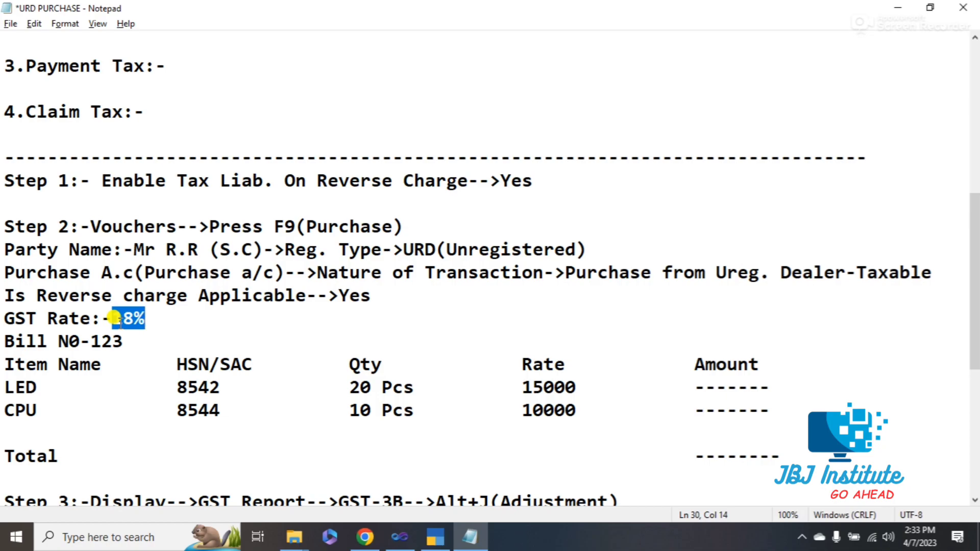
{"action": "double_click", "coordinate": [193, 386]}
{"action": "key", "text": "alt+Tab"}
{"action": "type", "text": "8542"}
{"action": "key", "text": "Return"}
{"action": "key", "text": "Return"}
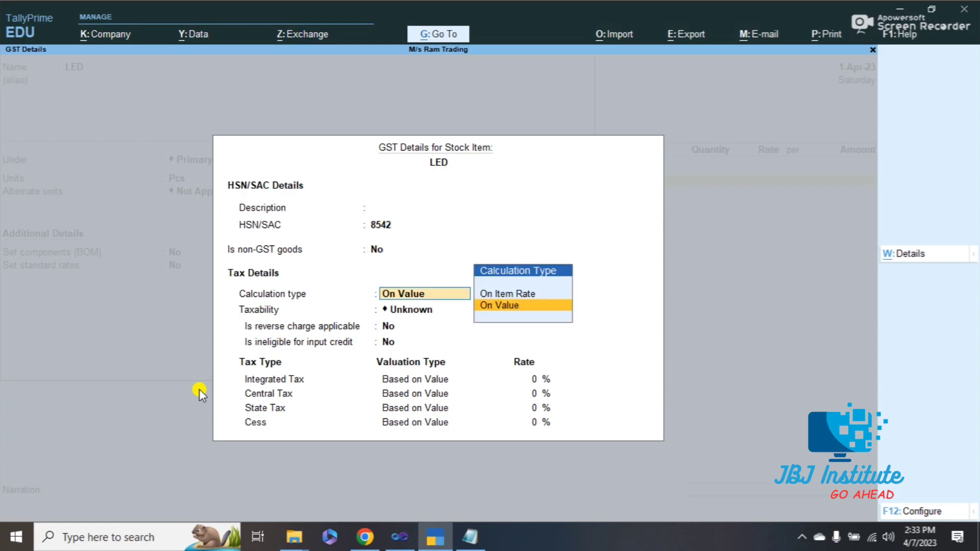
Keep LED's calculation type On Value, set its taxability to Taxable, and mark reverse charge as applicable
{"action": "key", "text": "Return"}
{"action": "key", "text": "Down"}
{"action": "key", "text": "Down"}
{"action": "key", "text": "Down"}
{"action": "key", "text": "Return"}
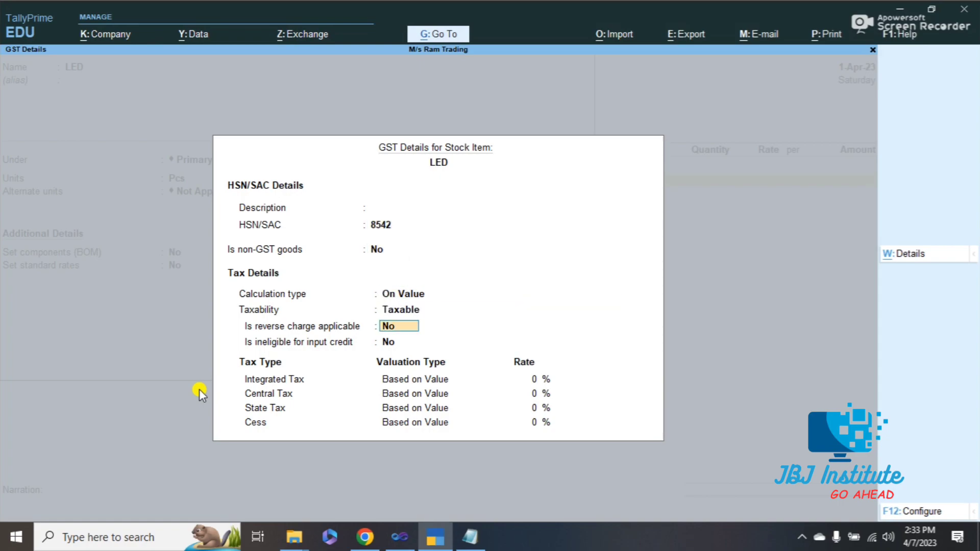
{"action": "key", "text": "y"}
{"action": "key", "text": "Return"}
Set LED's integrated tax rate to 18% and save the stock item with its remaining defaults
{"action": "type", "text": "18"}
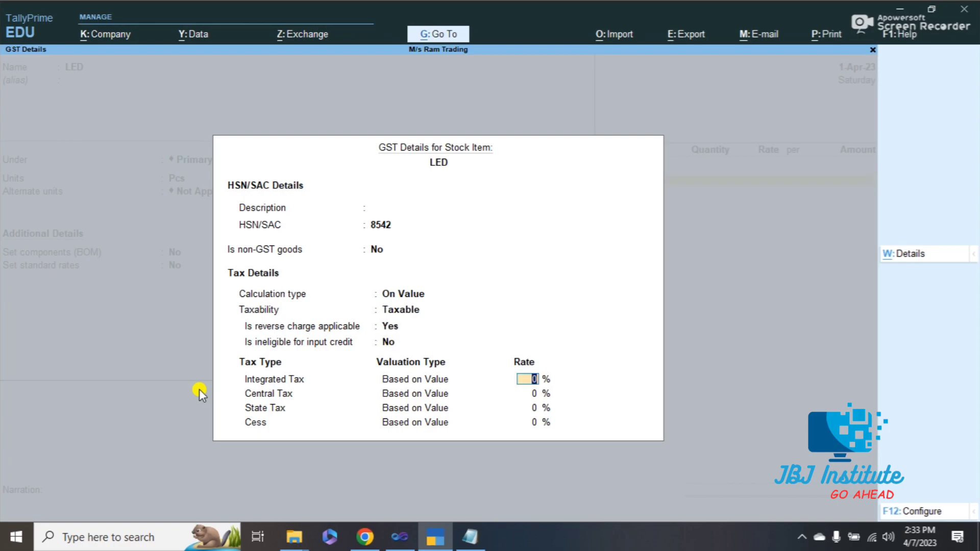
{"action": "key", "text": "Return"}
{"action": "key", "text": "Return"}
{"action": "key", "text": "Return"}
{"action": "key", "text": "Return"}
{"action": "key", "text": "Return"}
{"action": "key", "text": "Return"}
{"action": "key", "text": "Return"}
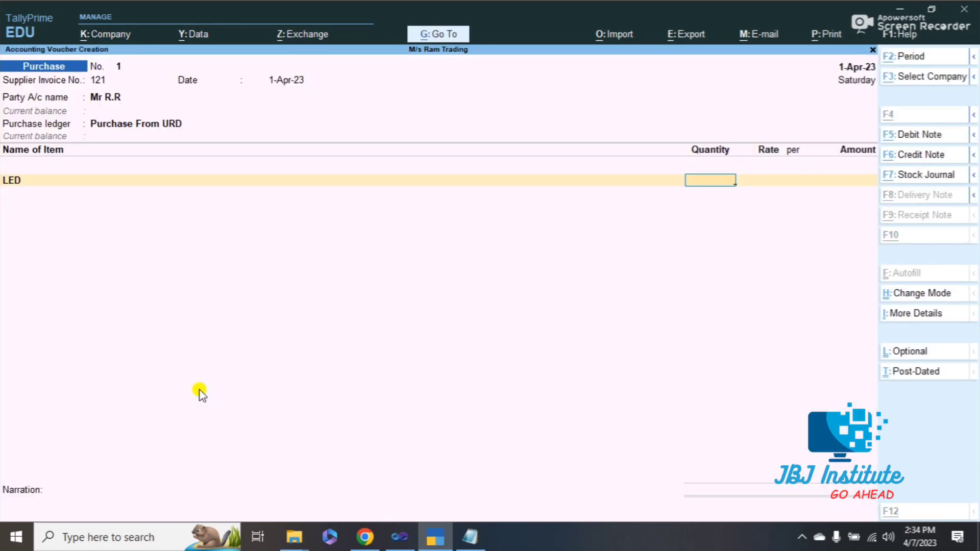
Enter a quantity of 20 Pcs at a rate of 15000 for LED, checking both against the Notepad notes
{"action": "key", "text": "alt+Tab"}
{"action": "key", "text": "alt+Tab"}
{"action": "type", "text": "20"}
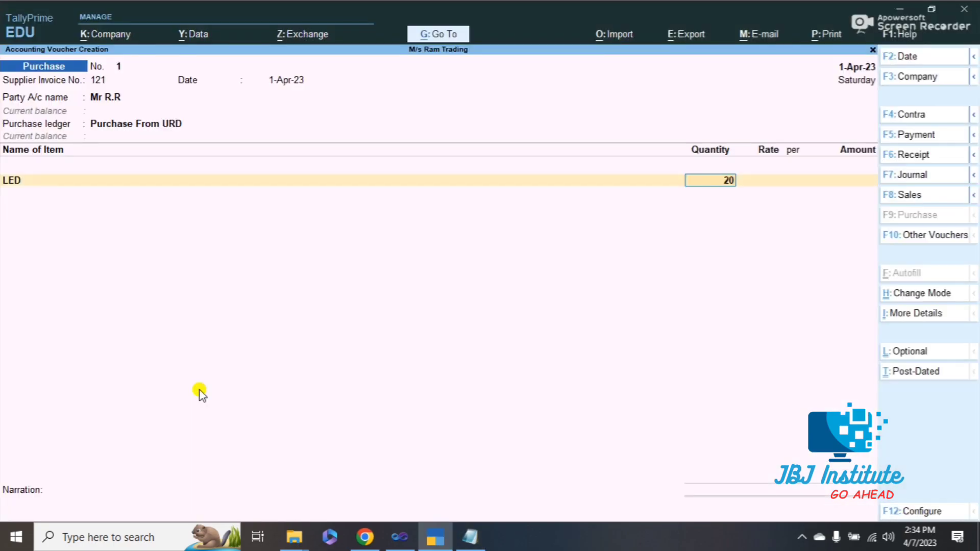
{"action": "key", "text": "Return"}
{"action": "type", "text": "15000"}
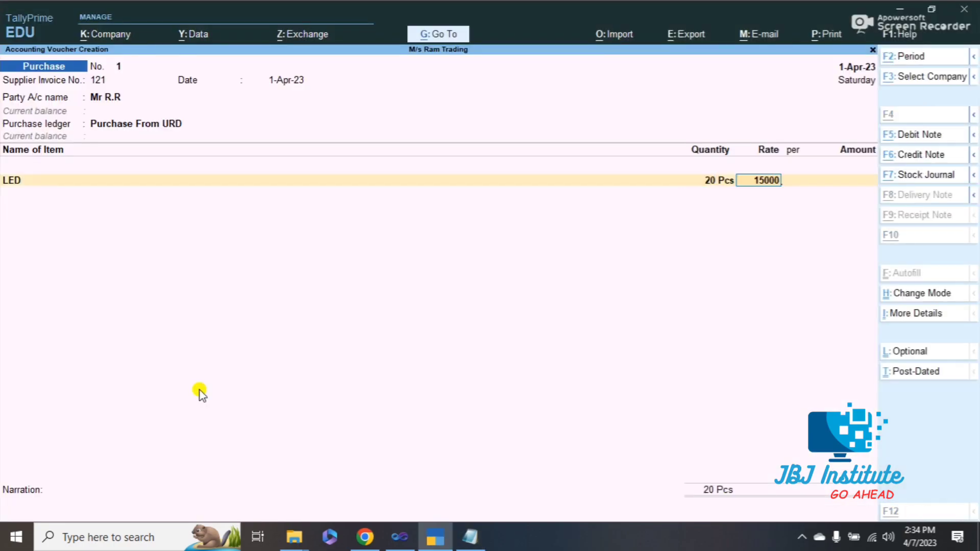
{"action": "key", "text": "alt+Tab"}
{"action": "key", "text": "alt+Tab"}
{"action": "key", "text": "Return"}
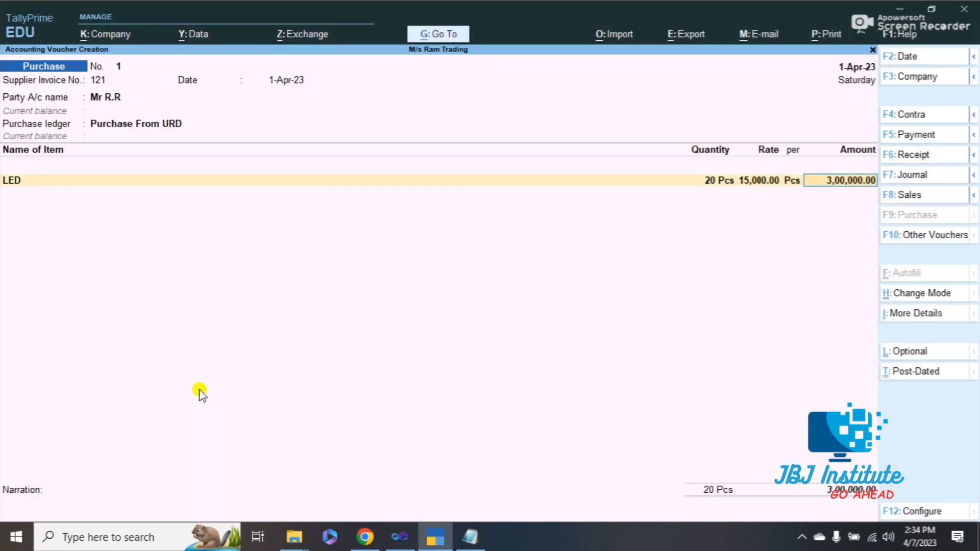
{"action": "key", "text": "Return"}
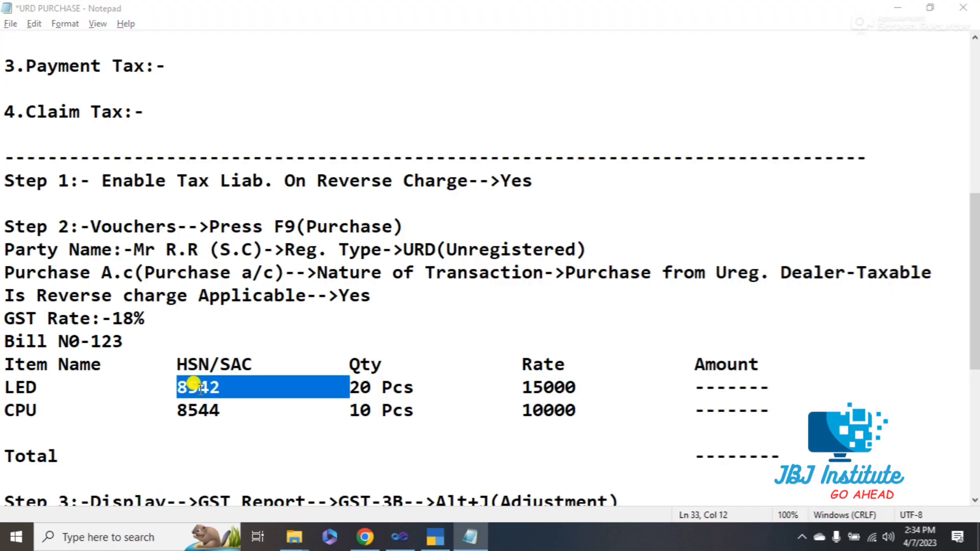
Start a second stock item named CPU from the voucher, under Primary with unit Pcs, keeping the additional details at their defaults
{"action": "key", "text": "alt+Tab"}
{"action": "type", "text": "CPU"}
{"action": "key", "text": "Return"}
{"action": "key", "text": "Return"}
{"action": "key", "text": "Down"}
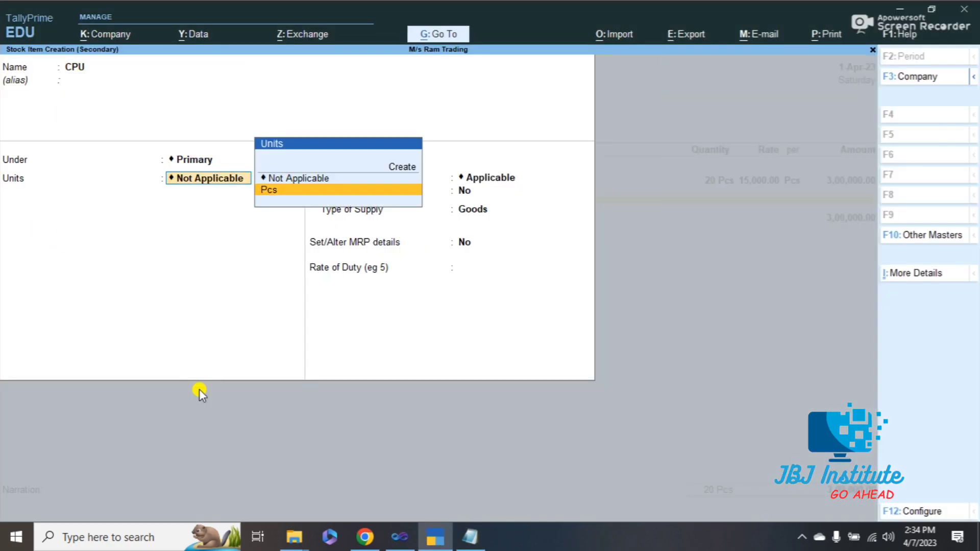
{"action": "key", "text": "Return"}
{"action": "key", "text": "Return"}
{"action": "key", "text": "Return"}
{"action": "key", "text": "Return"}
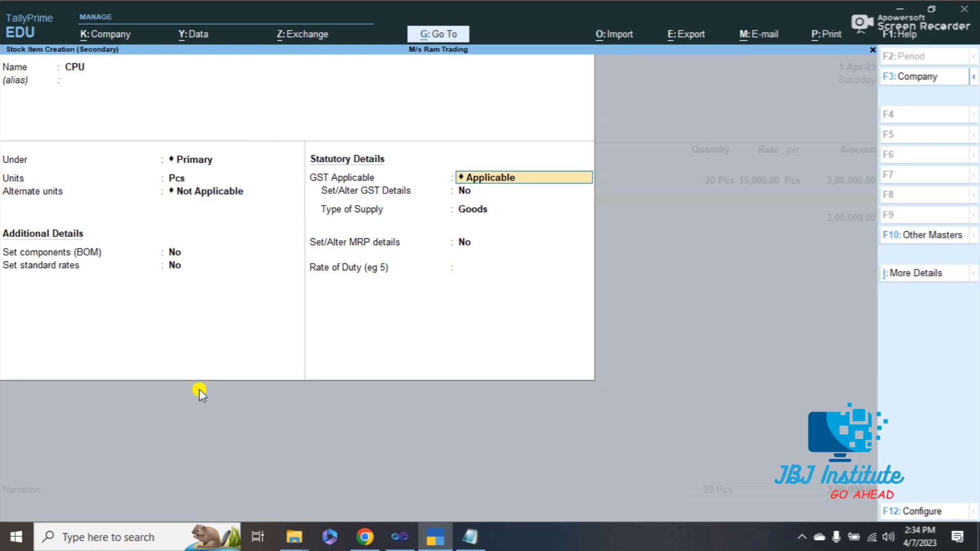
Enable GST details for CPU and enter HSN/SAC code 8544 from the Notepad notes, leaving the description blank
{"action": "key", "text": "Return"}
{"action": "type", "text": "y"}
{"action": "key", "text": "Return"}
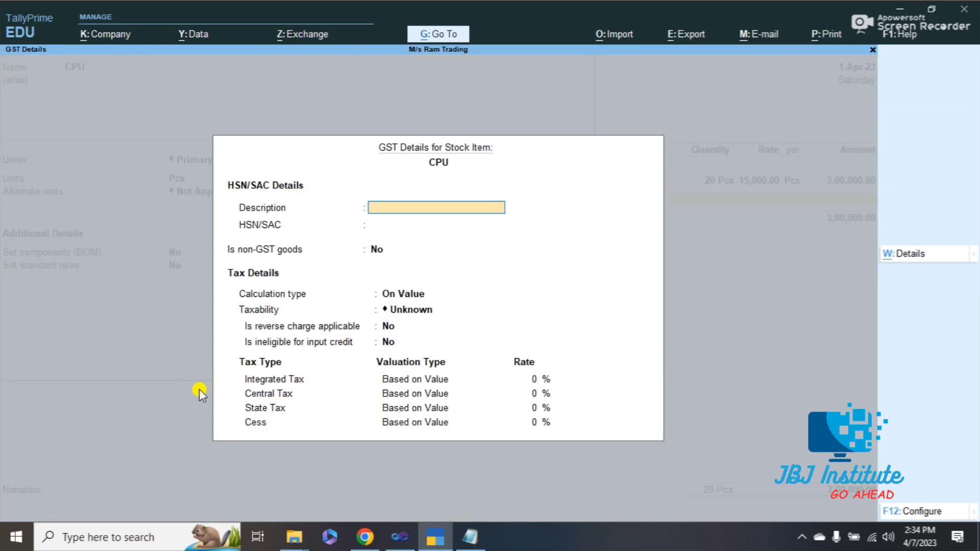
{"action": "key", "text": "Return"}
{"action": "key", "text": "alt+Tab"}
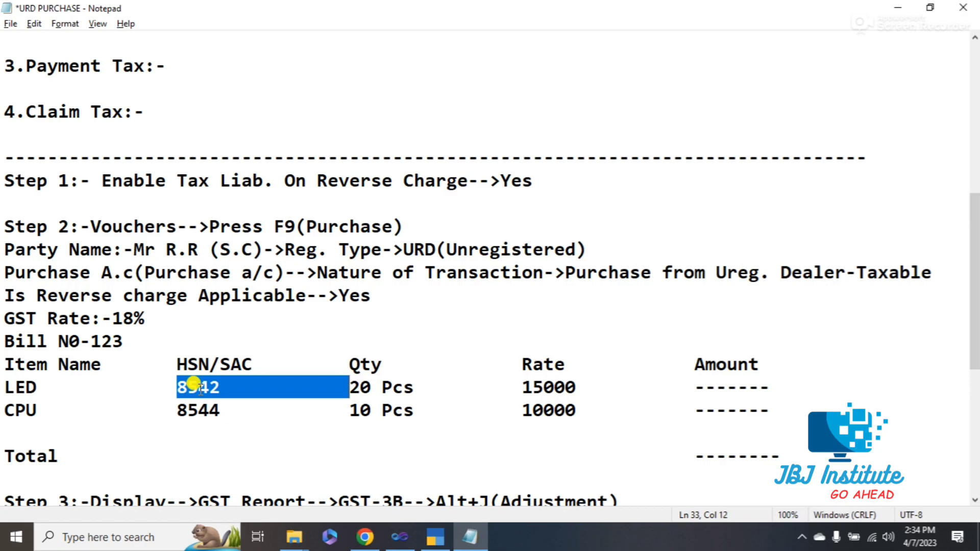
{"action": "key", "text": "alt+Tab"}
{"action": "type", "text": "8544"}
{"action": "key", "text": "Return"}
{"action": "key", "text": "Return"}
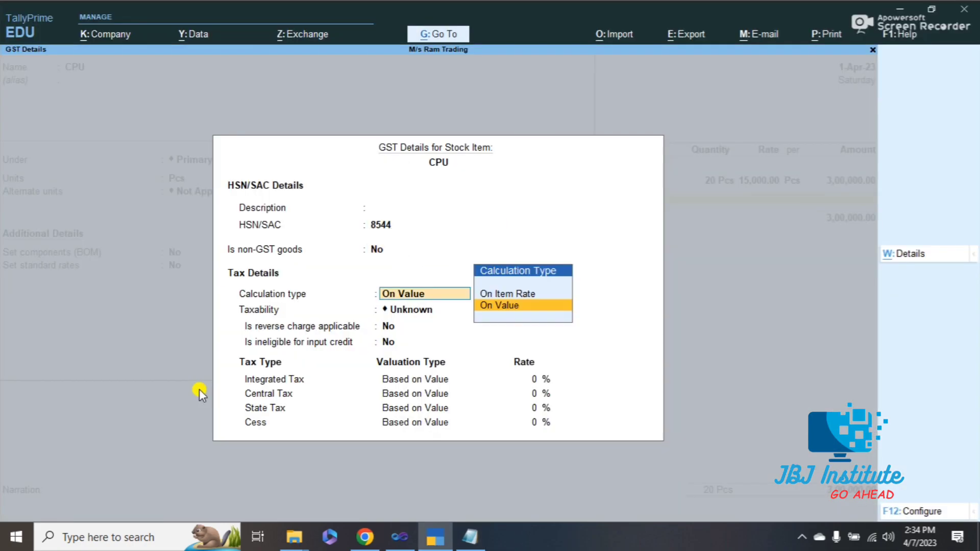
Keep CPU's calculation type On Value, set its taxability to Taxable, and mark reverse charge as applicable
{"action": "key", "text": "Return"}
{"action": "key", "text": "Down"}
{"action": "key", "text": "Down"}
{"action": "key", "text": "Down"}
{"action": "key", "text": "Return"}
{"action": "type", "text": "y"}
{"action": "key", "text": "Return"}
{"action": "key", "text": "Return"}
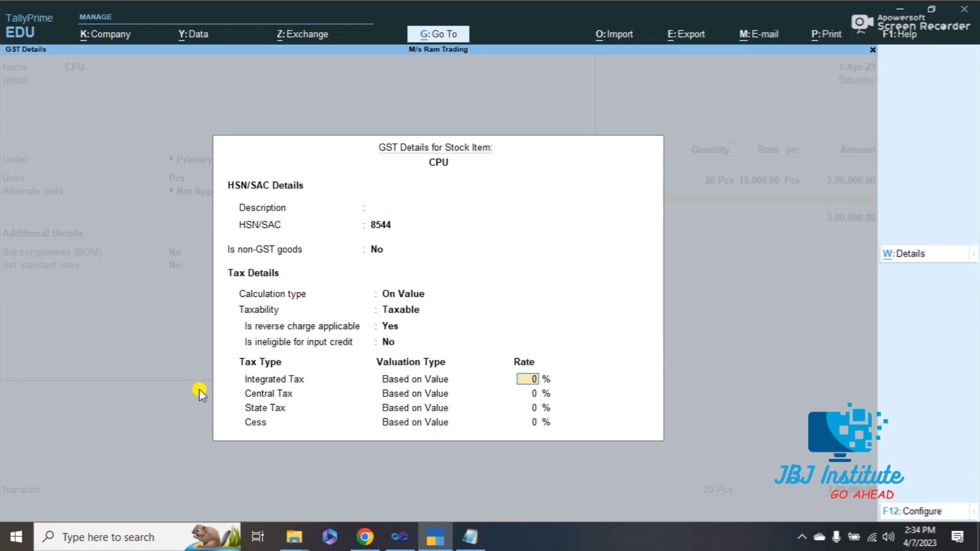
Set CPU's integrated tax rate to 18%, keep the supply type Goods without MRP details, and save the stock item
{"action": "key", "text": "alt+Tab"}
{"action": "key", "text": "alt+Tab"}
{"action": "type", "text": "18"}
{"action": "key", "text": "Return"}
{"action": "key", "text": "Return"}
{"action": "key", "text": "Return"}
{"action": "key", "text": "Return"}
{"action": "key", "text": "Return"}
{"action": "key", "text": "Return"}
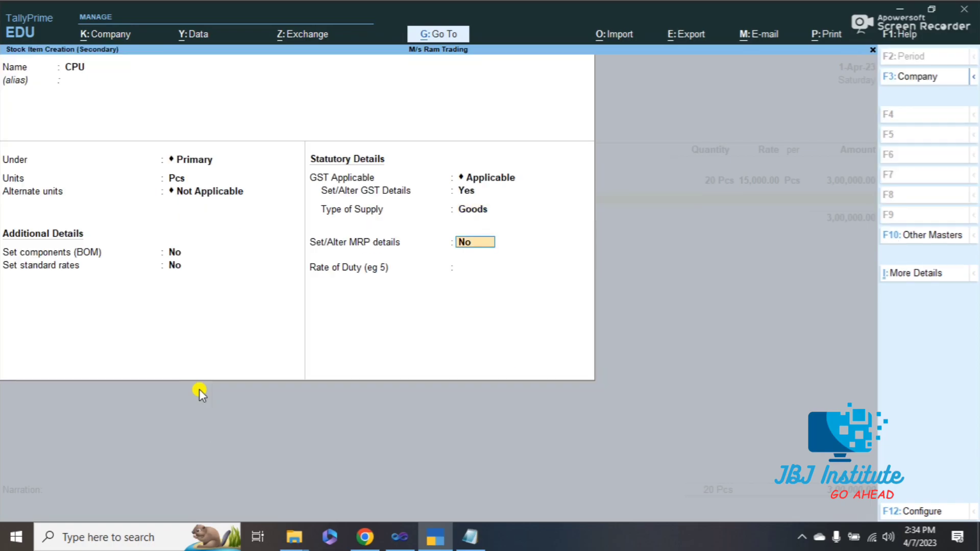
{"action": "key", "text": "Return"}
Enter a quantity of 10 Pcs at a rate of 10000 for CPU per the Notepad notes, and end the item list
{"action": "key", "text": "alt+Tab"}
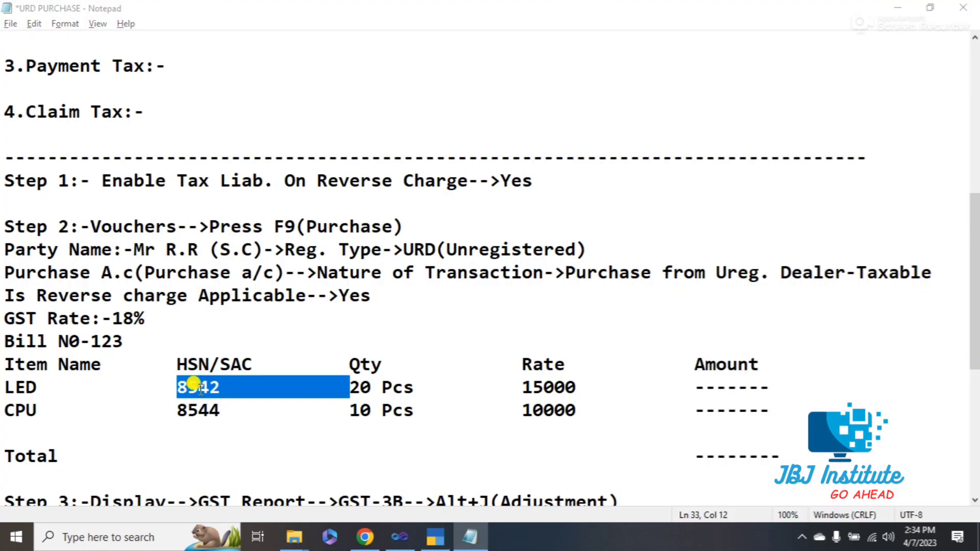
{"action": "key", "text": "alt+Tab"}
{"action": "type", "text": "10"}
{"action": "key", "text": "Return"}
{"action": "key", "text": "alt+Tab"}
{"action": "key", "text": "alt+Tab"}
{"action": "type", "text": "1"}
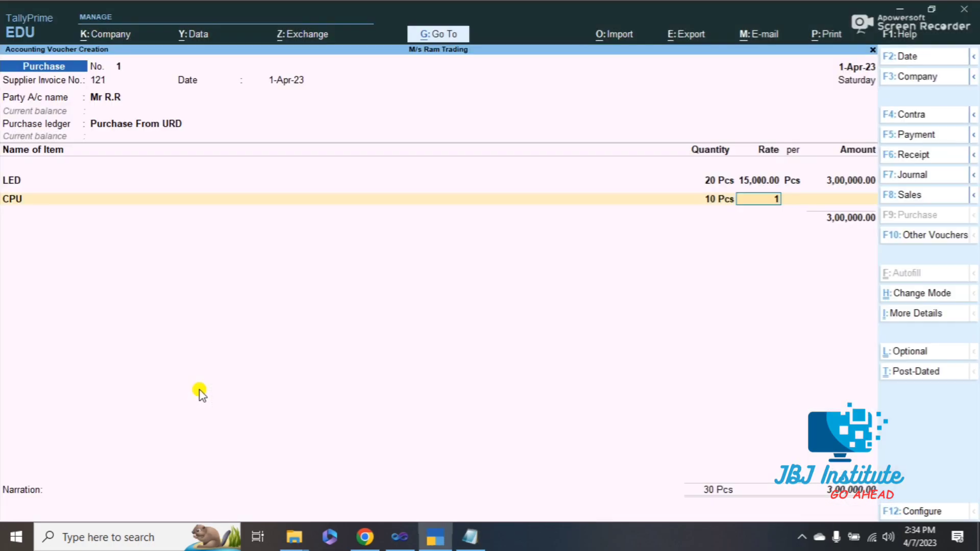
{"action": "type", "text": "0,00000"}
{"action": "key", "text": "Return"}
{"action": "key", "text": "Return"}
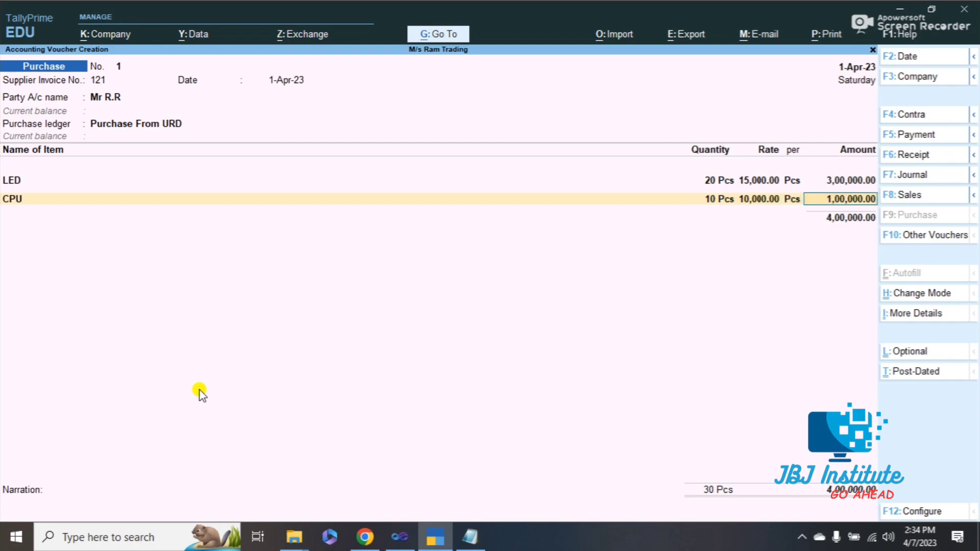
{"action": "key", "text": "Return"}
{"action": "key", "text": "Return"}
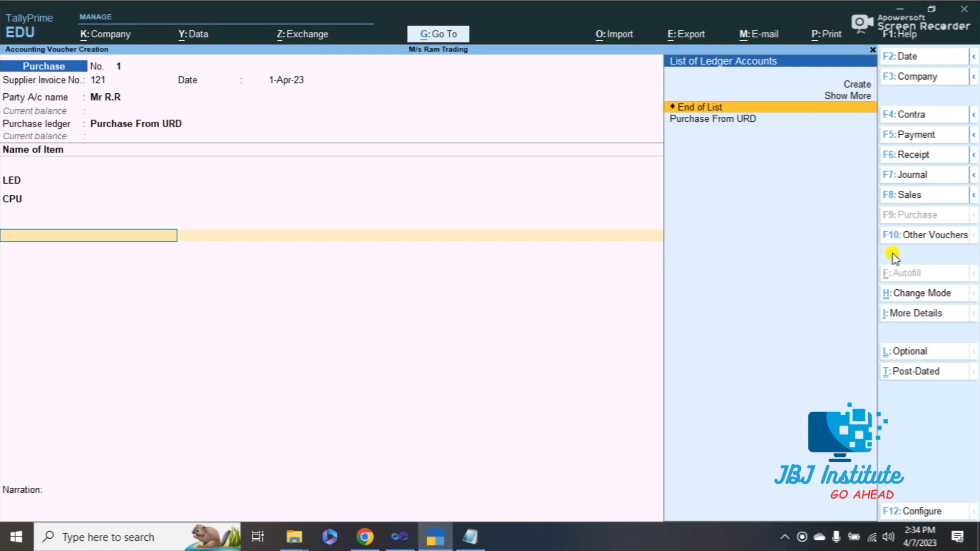
Examine the detailed GST tax analysis of the party ledger in the purchase voucher, and stay in the voucher
{"action": "left_click", "coordinate": [926, 313]}
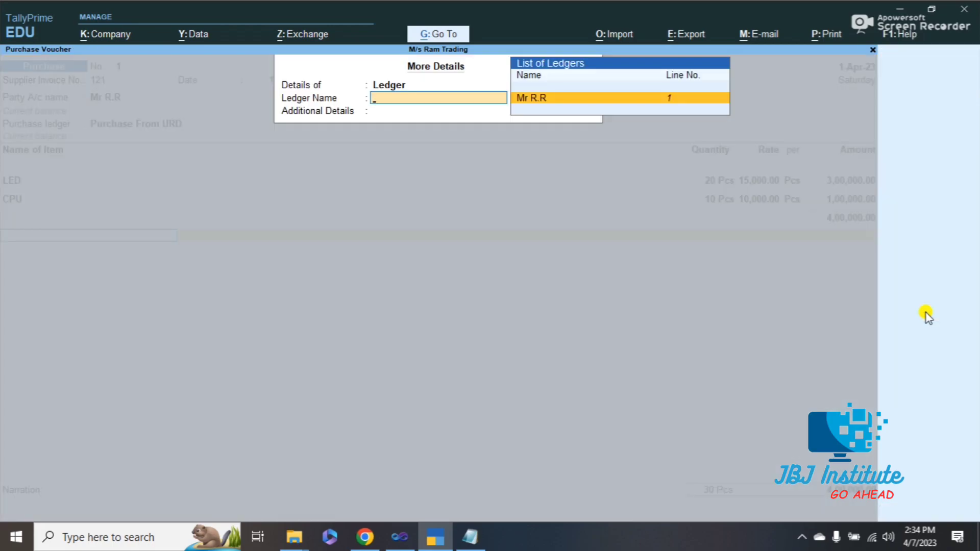
{"action": "key", "text": "Return"}
{"action": "key", "text": "Down"}
{"action": "key", "text": "Down"}
{"action": "key", "text": "Down"}
{"action": "key", "text": "Down"}
{"action": "key", "text": "Down"}
{"action": "key", "text": "Down"}
{"action": "key", "text": "Down"}
{"action": "key", "text": "Down"}
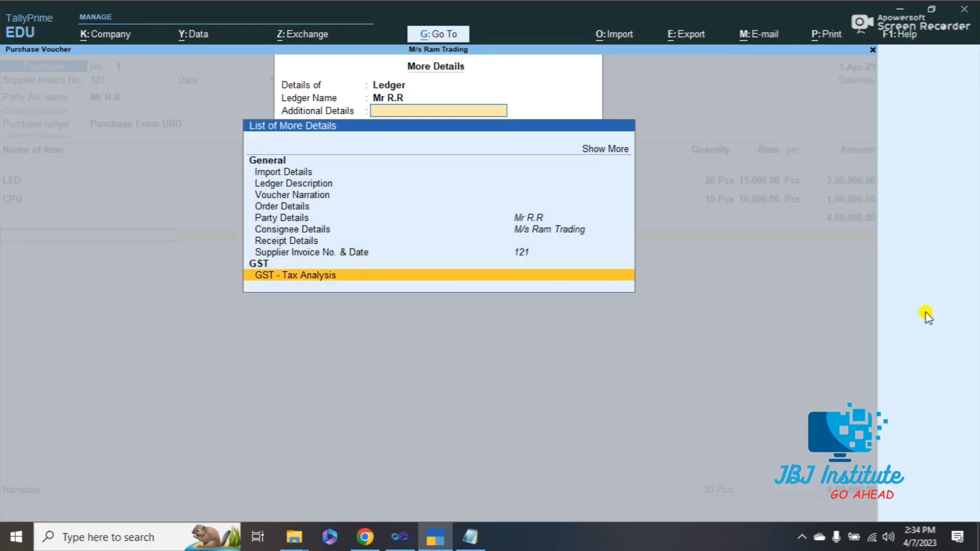
{"action": "key", "text": "Return"}
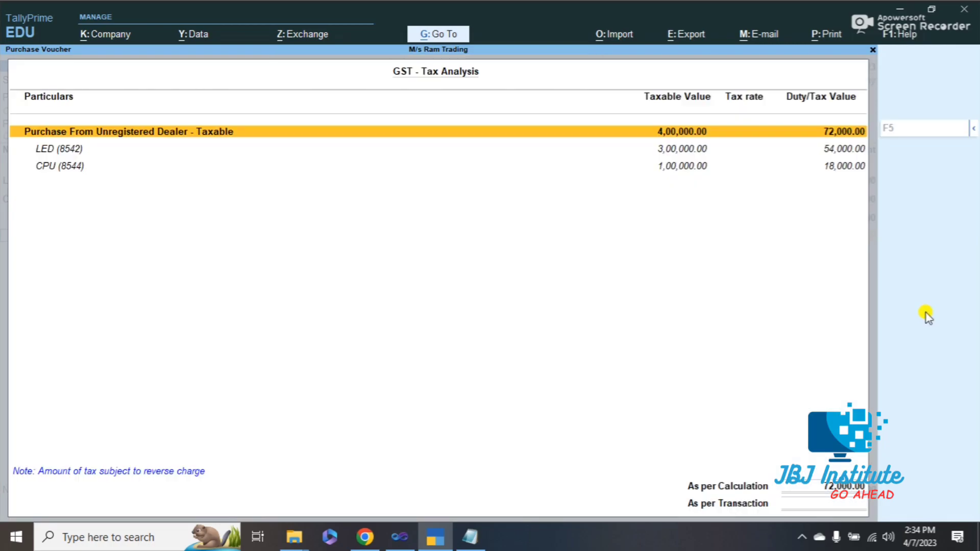
{"action": "key", "text": "alt+F5"}
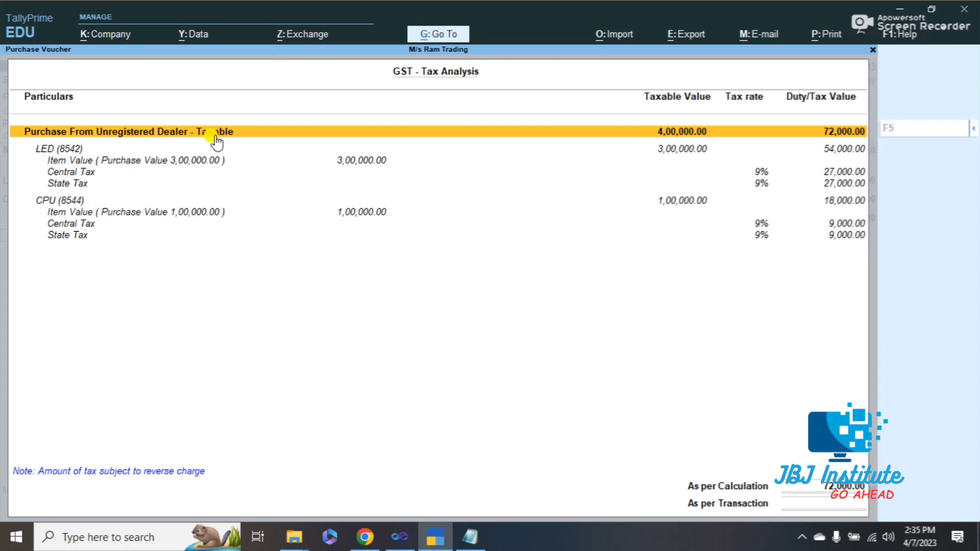
{"action": "key", "text": "Escape"}
{"action": "key", "text": "Escape"}
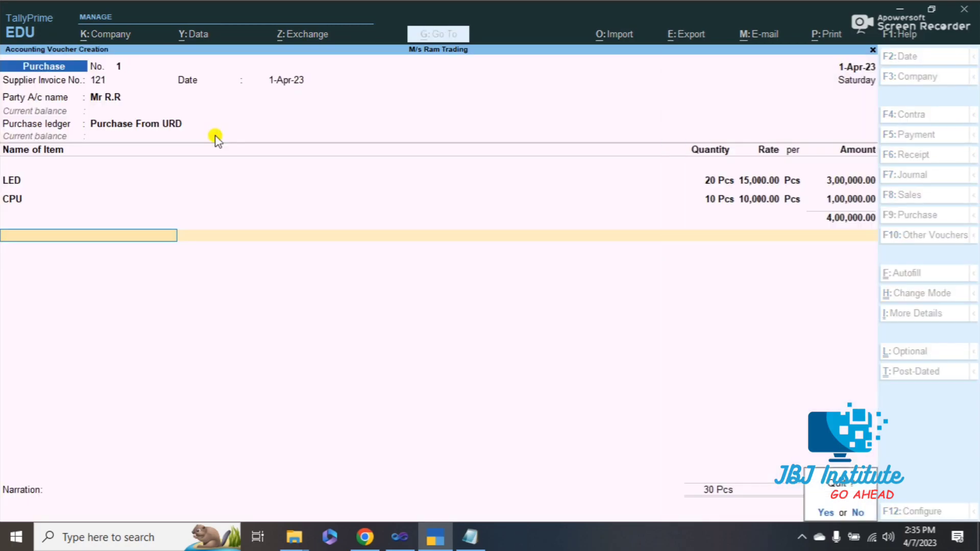
{"action": "key", "text": "n"}
Save the purchase voucher without any narration and return to the Gateway of Tally
{"action": "key", "text": "Return"}
{"action": "key", "text": "Return"}
{"action": "key", "text": "Return"}
{"action": "key", "text": "Return"}
{"action": "key", "text": "Return"}
{"action": "key", "text": "Return"}
{"action": "key", "text": "Escape"}
Examine the liabilities and assets in the Balance Sheet, including Sundry Creditors
{"action": "key", "text": "Return"}
{"action": "key", "text": "Down"}
{"action": "key", "text": "Down"}
{"action": "key", "text": "Return"}
{"action": "key", "text": "Right"}
{"action": "key", "text": "Down"}
{"action": "key", "text": "Down"}
{"action": "key", "text": "Left"}
{"action": "key", "text": "Down"}
{"action": "key", "text": "Down"}
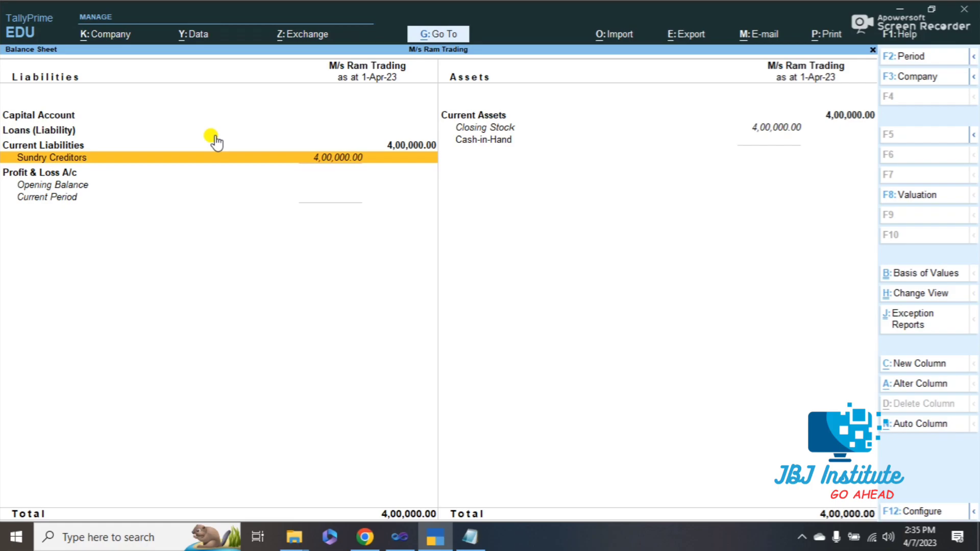
{"action": "key", "text": "Escape"}
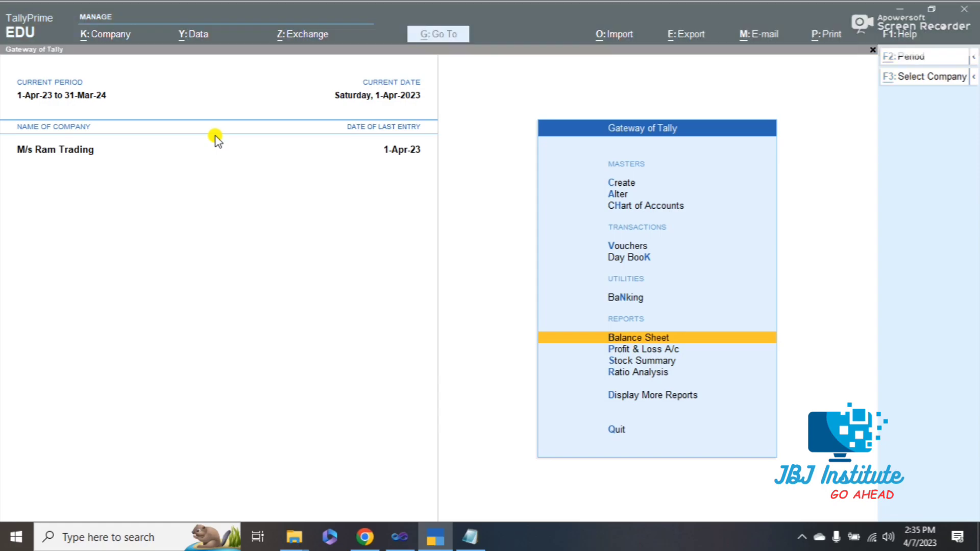
Switch to the Notepad notes and read the Step 3 instructions for the GST-3B adjustment
{"action": "key", "text": "alt+Tab"}
{"action": "key", "text": "Down"}
{"action": "key", "text": "Down"}
{"action": "key", "text": "Down"}
{"action": "key", "text": "Down"}
{"action": "key", "text": "Down"}
{"action": "key", "text": "Down"}
{"action": "key", "text": "Down"}
{"action": "key", "text": "Down"}
{"action": "key", "text": "Down"}
{"action": "key", "text": "Down"}
{"action": "key", "text": "Down"}
{"action": "key", "text": "Down"}
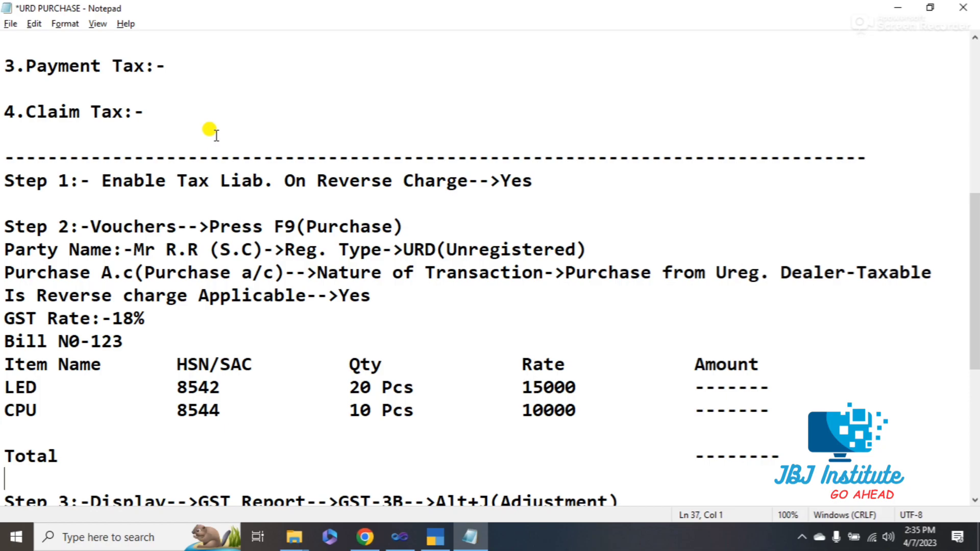
{"action": "key", "text": "Down"}
{"action": "key", "text": "Down"}
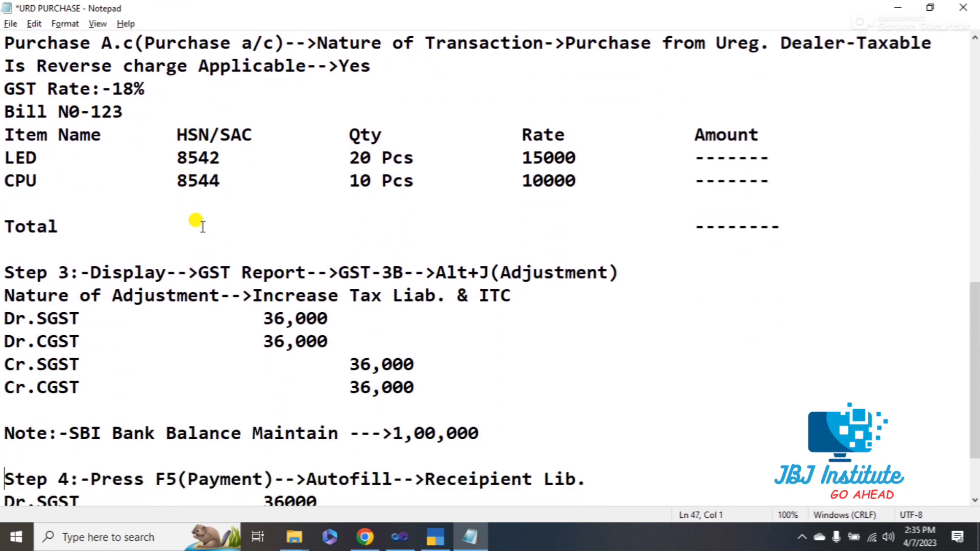
{"action": "left_click_drag", "start_coordinate": [92, 272], "coordinate": [179, 271]}
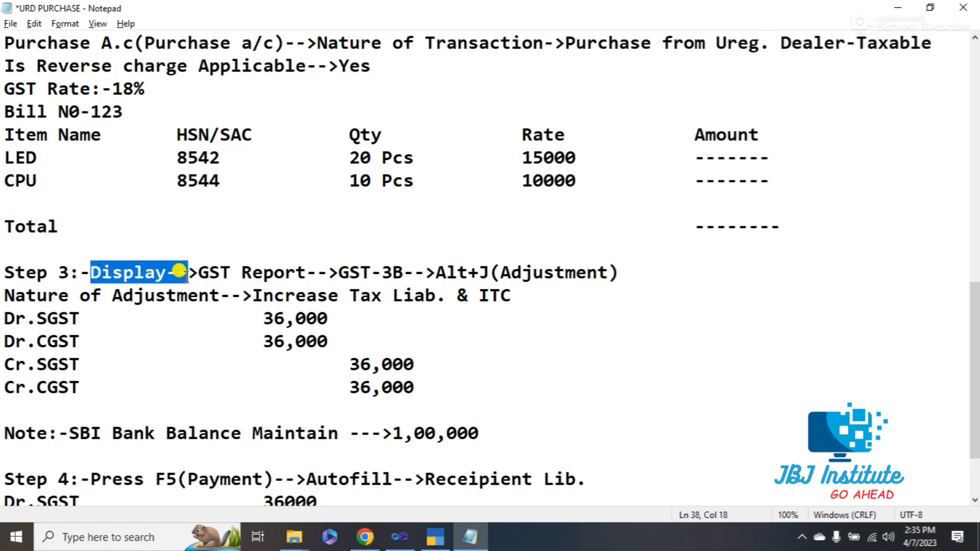
Switch back to TallyPrime and open the list of GST Reports among the additional reports
{"action": "key", "text": "alt+Tab"}
{"action": "key", "text": "Up"}
{"action": "key", "text": "Up"}
{"action": "key", "text": "Up"}
{"action": "key", "text": "Down"}
{"action": "key", "text": "Down"}
{"action": "key", "text": "Down"}
{"action": "key", "text": "Down"}
{"action": "key", "text": "Down"}
{"action": "key", "text": "Down"}
{"action": "key", "text": "Down"}
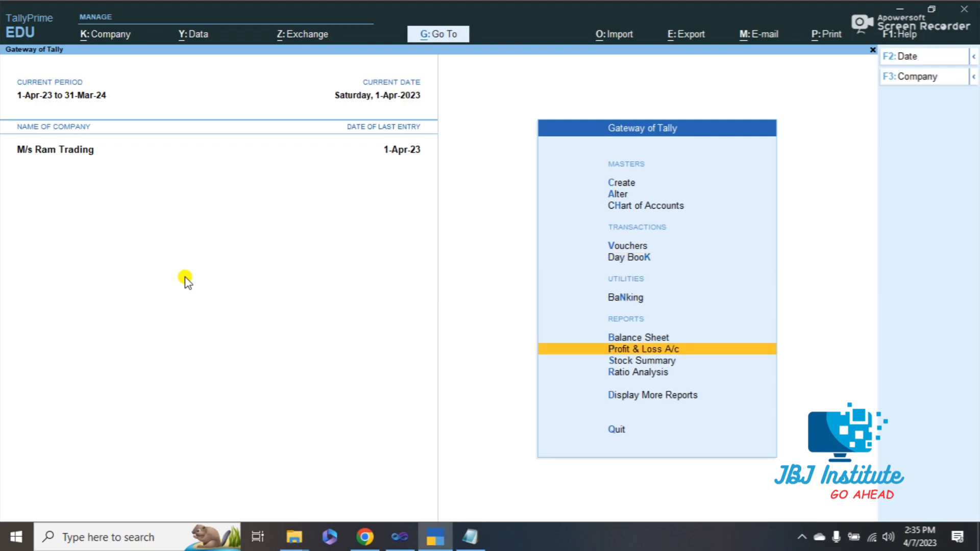
{"action": "key", "text": "Return"}
{"action": "key", "text": "Down"}
{"action": "key", "text": "Down"}
{"action": "key", "text": "Down"}
{"action": "key", "text": "Down"}
{"action": "key", "text": "Down"}
{"action": "key", "text": "Down"}
{"action": "key", "text": "Down"}
{"action": "key", "text": "Down"}
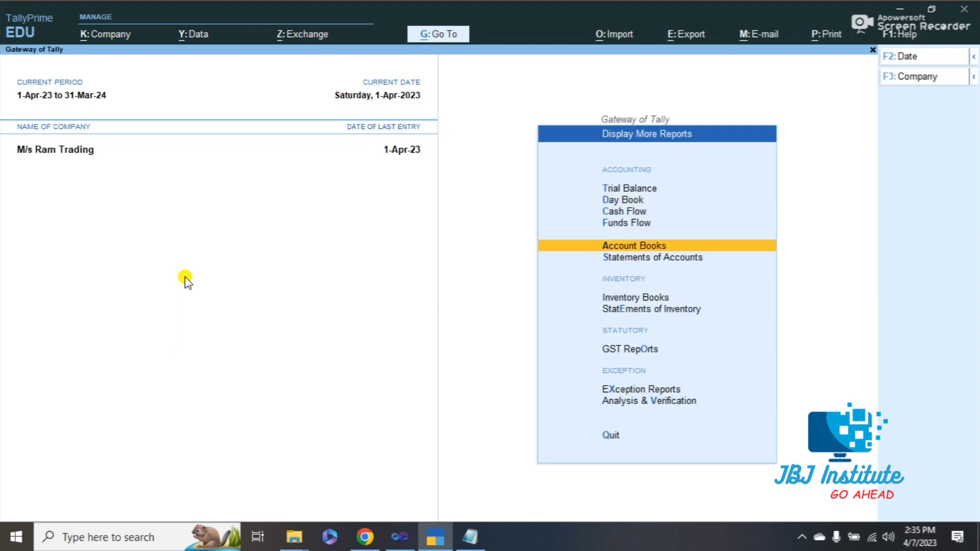
{"action": "key", "text": "Return"}
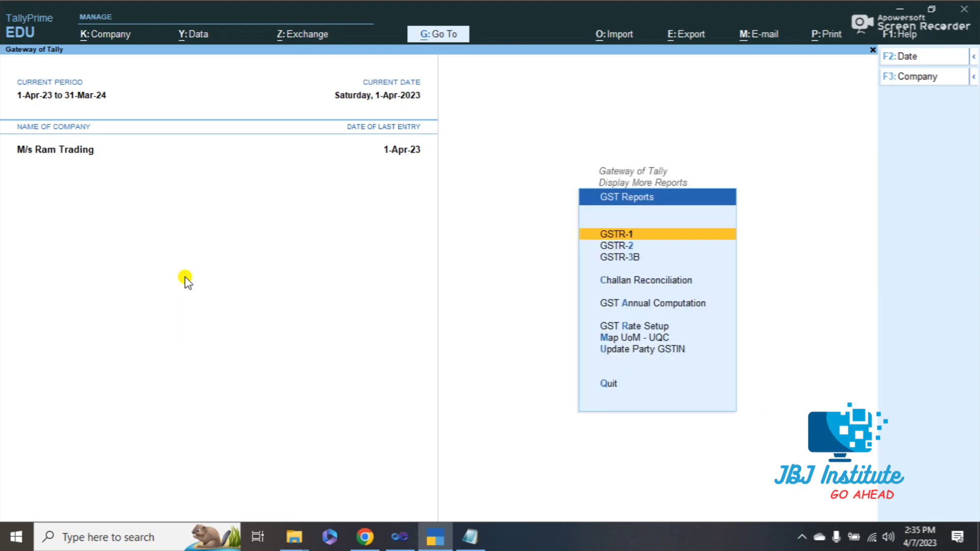
Look at the GSTR-1 report, and examine the detailed GSTR-2 report at its B2BUR Invoices line
{"action": "key", "text": "Return"}
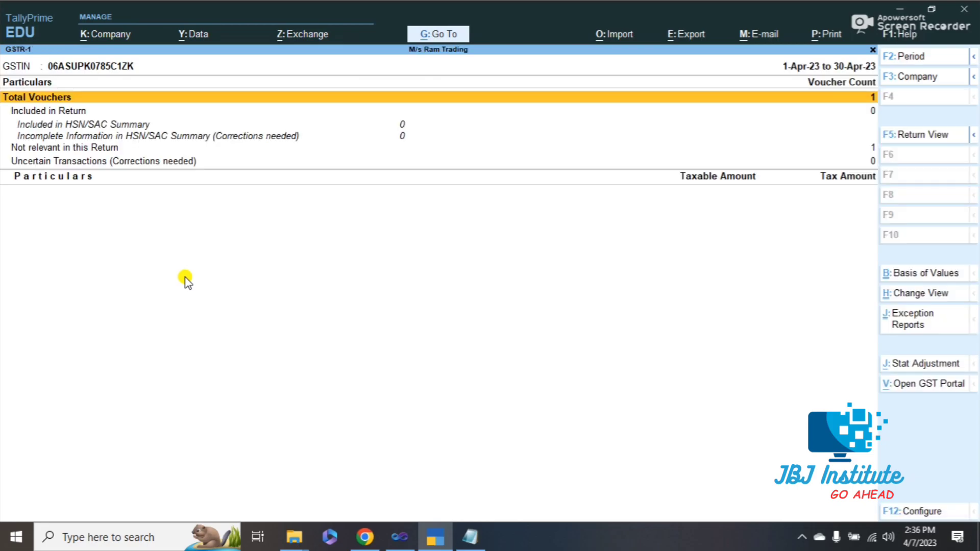
{"action": "key", "text": "Escape"}
{"action": "key", "text": "Down"}
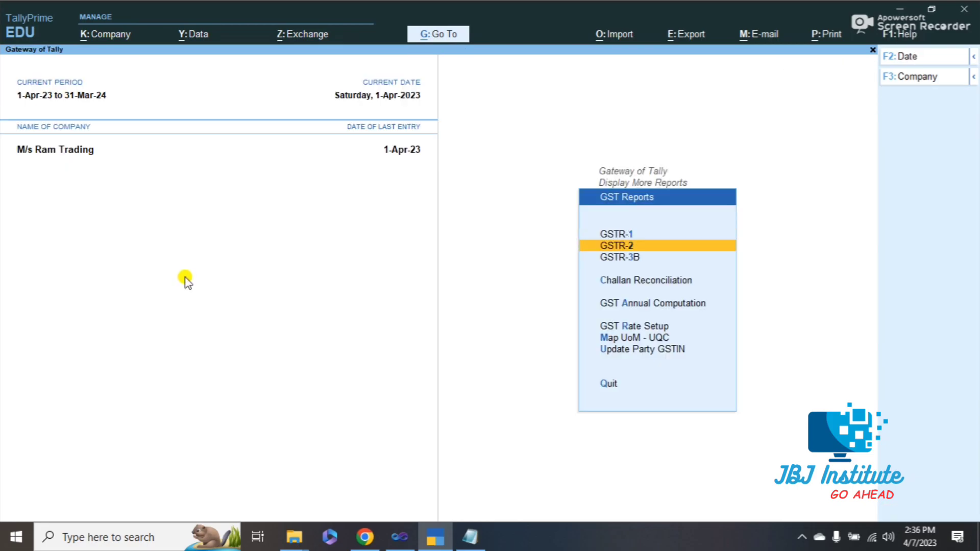
{"action": "key", "text": "Return"}
{"action": "key", "text": "Down"}
{"action": "key", "text": "Down"}
{"action": "key", "text": "Down"}
{"action": "key", "text": "Down"}
{"action": "key", "text": "Down"}
{"action": "key", "text": "Down"}
{"action": "key", "text": "Down"}
{"action": "key", "text": "Down"}
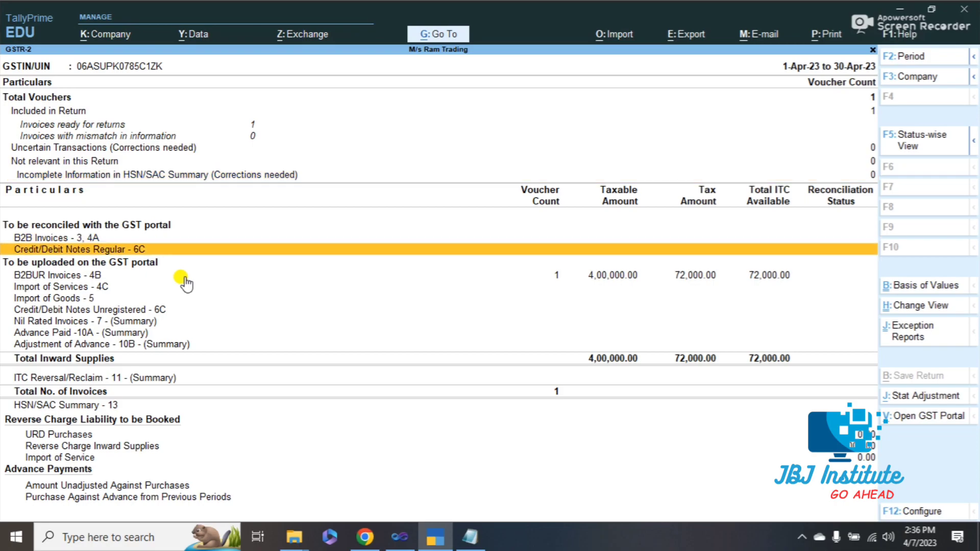
{"action": "key", "text": "alt+F5"}
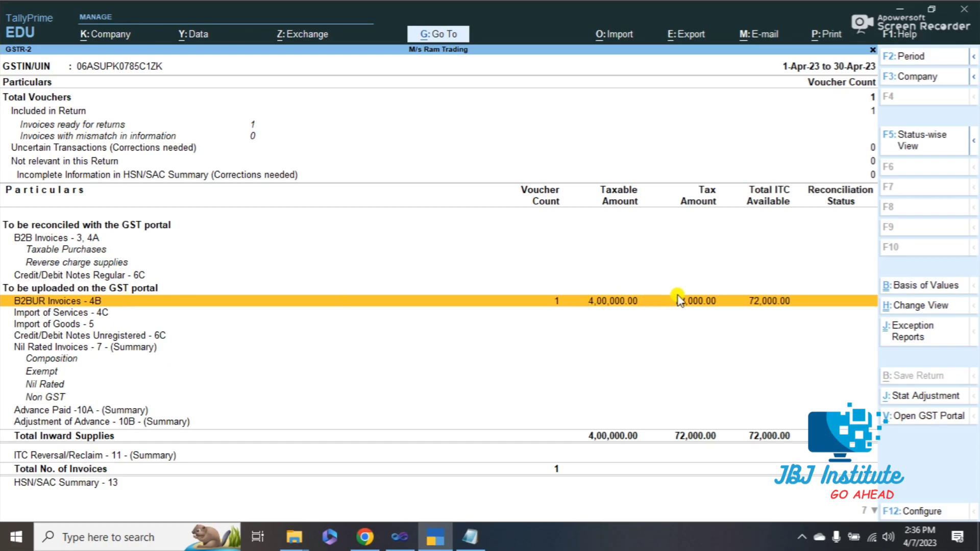
{"action": "key", "text": "Escape"}
Open the GSTR-3B report and drill down into Reverse Charge Inward Supplies
{"action": "key", "text": "Down"}
{"action": "key", "text": "Return"}
{"action": "key", "text": "Down"}
{"action": "key", "text": "Down"}
{"action": "key", "text": "Down"}
{"action": "key", "text": "Down"}
{"action": "key", "text": "Down"}
{"action": "key", "text": "Down"}
{"action": "key", "text": "Down"}
{"action": "key", "text": "Down"}
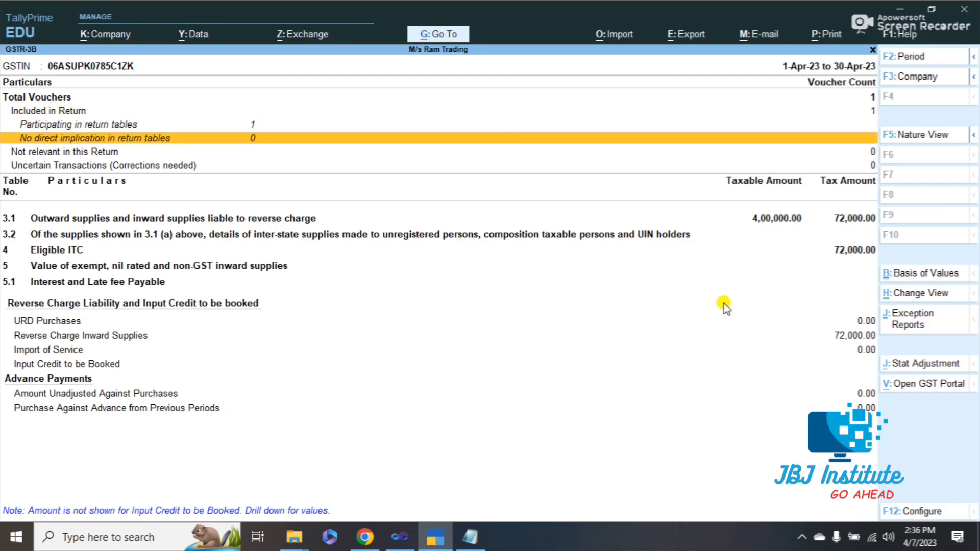
{"action": "key", "text": "Up"}
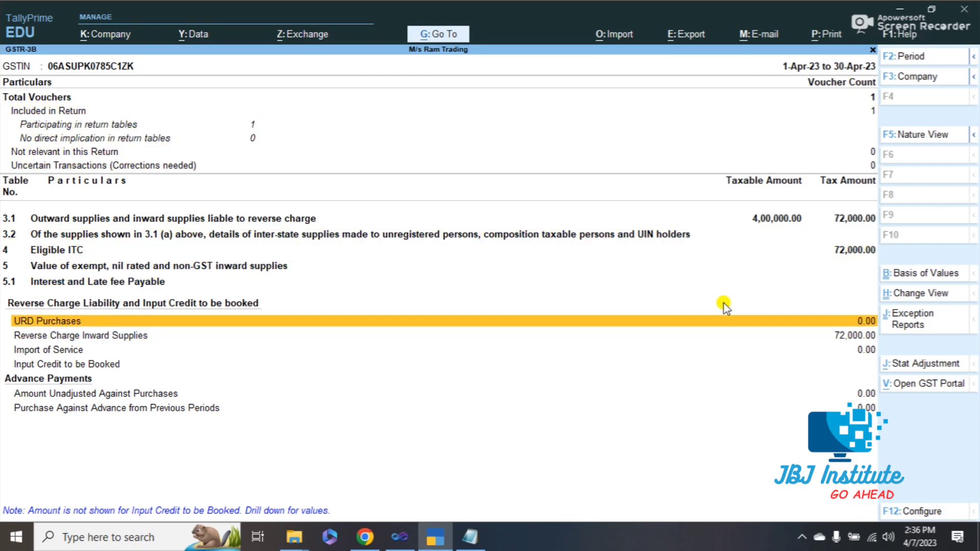
{"action": "key", "text": "Down"}
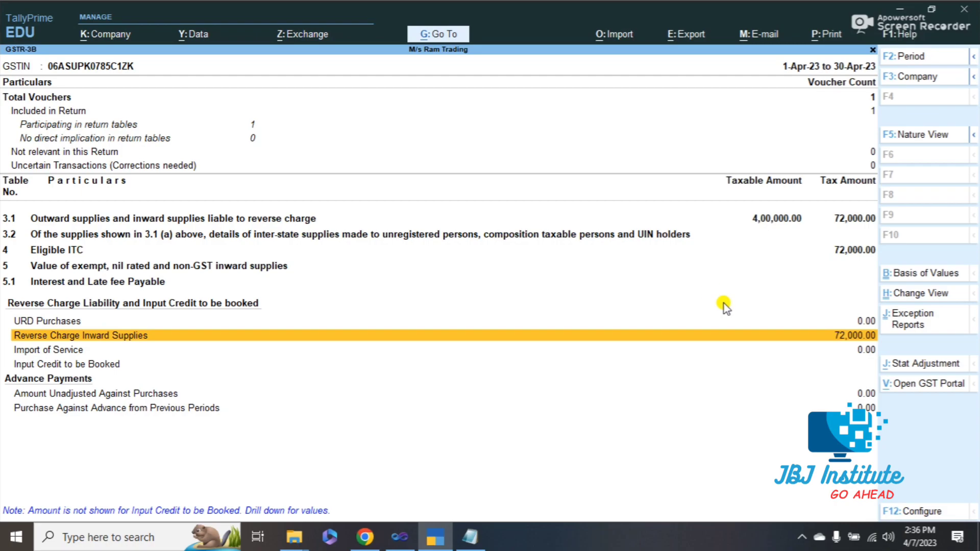
{"action": "key", "text": "Return"}
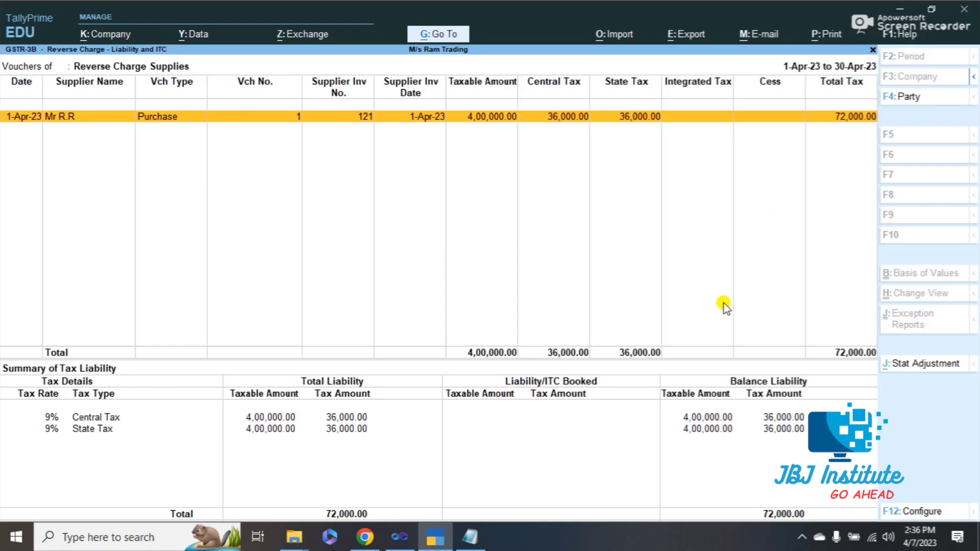
Start a GST stat adjustment journal for Increase of Tax Liability, Purchase under reverse charge, dated 1-May-23
{"action": "left_click", "coordinate": [919, 366]}
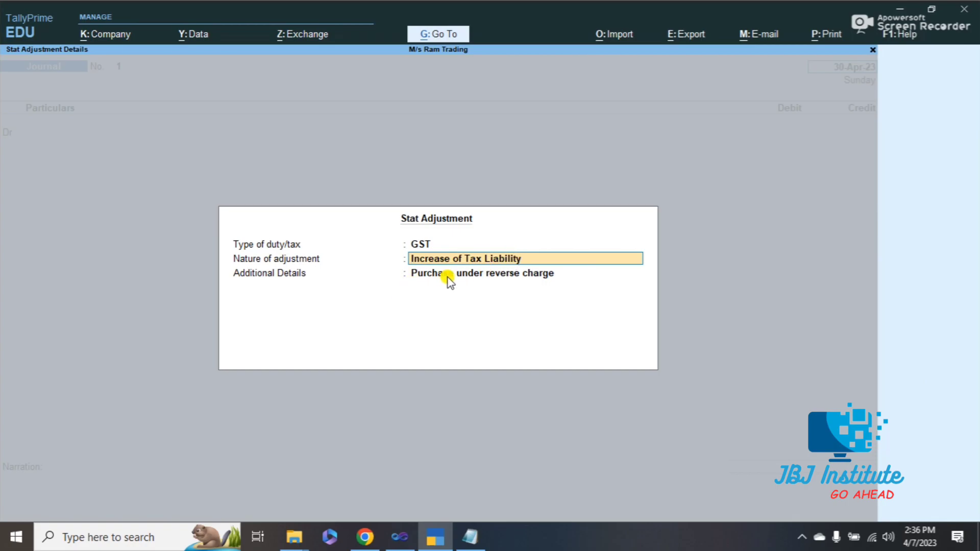
{"action": "key", "text": "ctrl+a"}
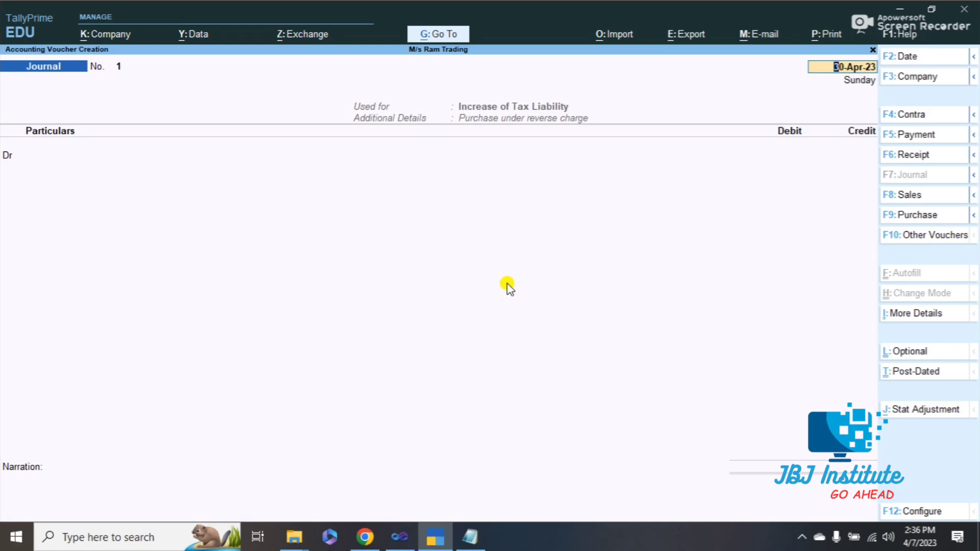
{"action": "type", "text": "1-5"}
{"action": "key", "text": "Return"}
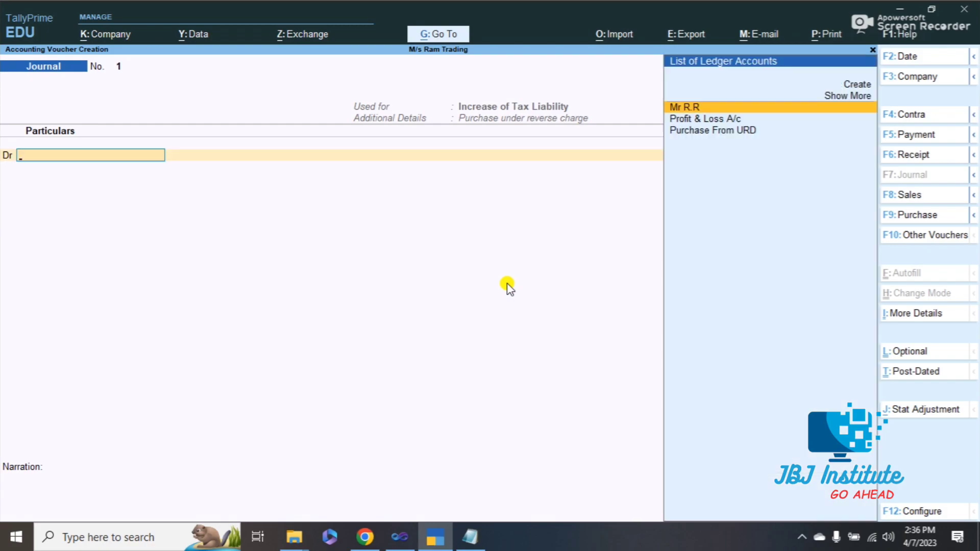
Start a new ledger named SGST from the journal's debit line, checking the name against the Notepad notes
{"action": "key", "text": "Up"}
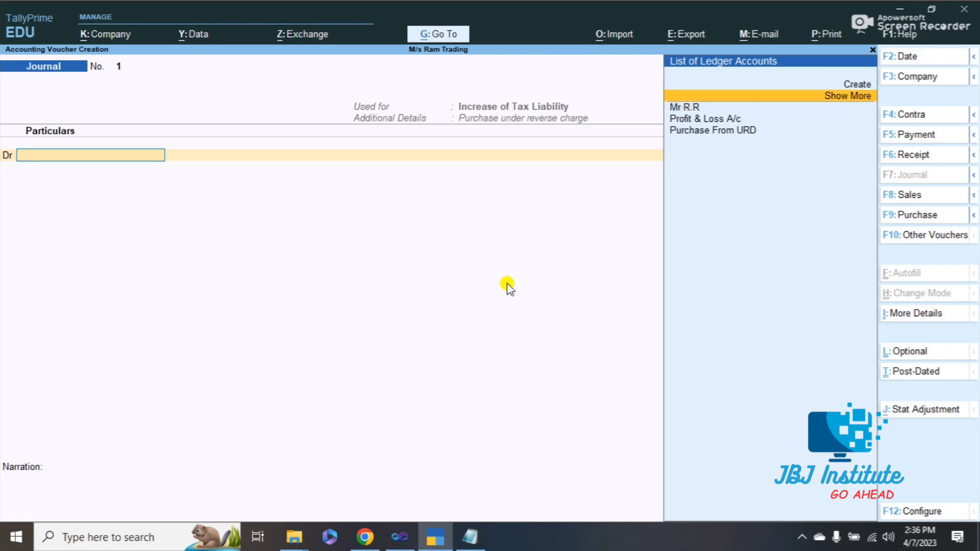
{"action": "key", "text": "Up"}
{"action": "key", "text": "Return"}
{"action": "key", "text": "alt+Tab"}
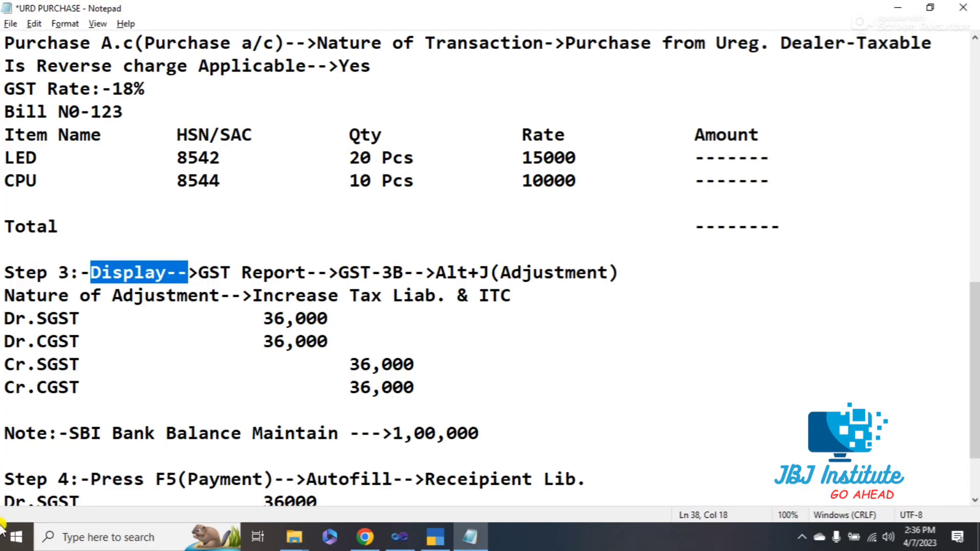
{"action": "left_click_drag", "start_coordinate": [41, 321], "coordinate": [121, 318]}
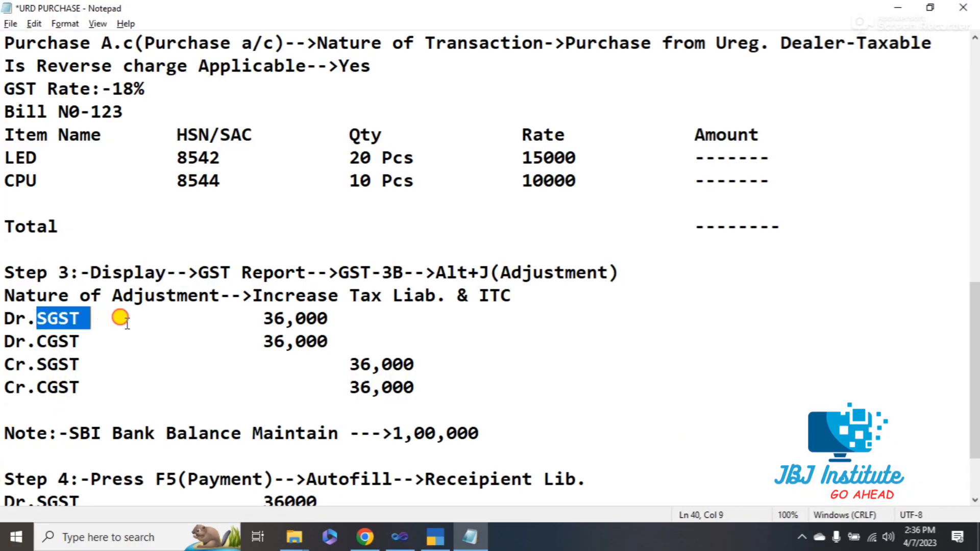
{"action": "key", "text": "alt+Tab"}
{"action": "type", "text": "SGST"}
{"action": "key", "text": "alt+Tab"}
{"action": "key", "text": "alt+Tab"}
{"action": "key", "text": "Return"}
{"action": "key", "text": "Return"}
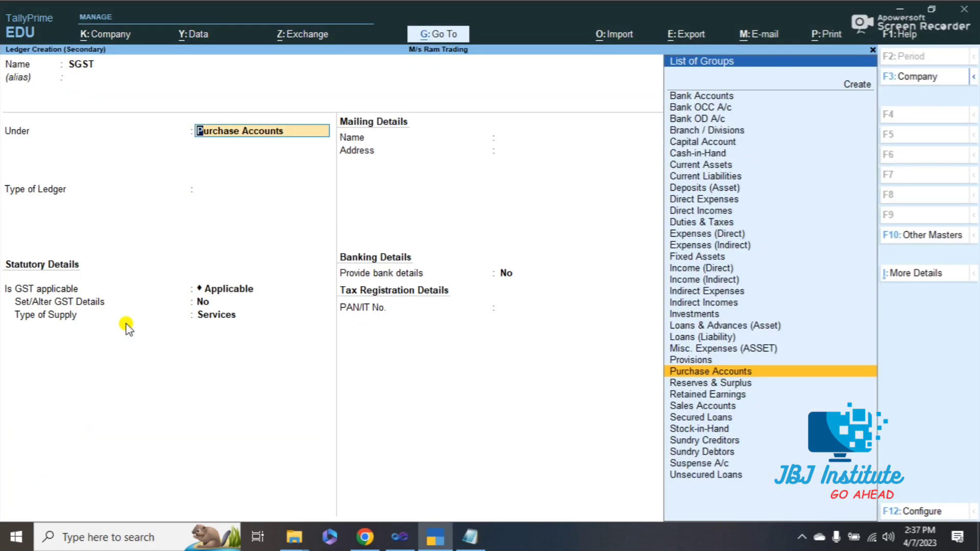
Place the SGST ledger under Duties & Taxes as GST, tax type State Tax, at 9%, and save it
{"action": "type", "text": "D"}
{"action": "key", "text": "Return"}
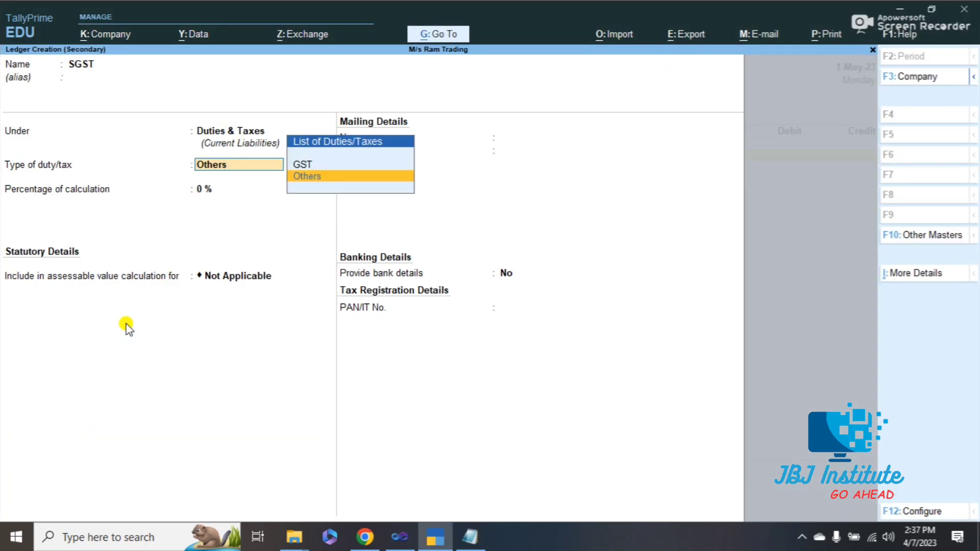
{"action": "key", "text": "Up"}
{"action": "key", "text": "Return"}
{"action": "key", "text": "Down"}
{"action": "key", "text": "Down"}
{"action": "key", "text": "Down"}
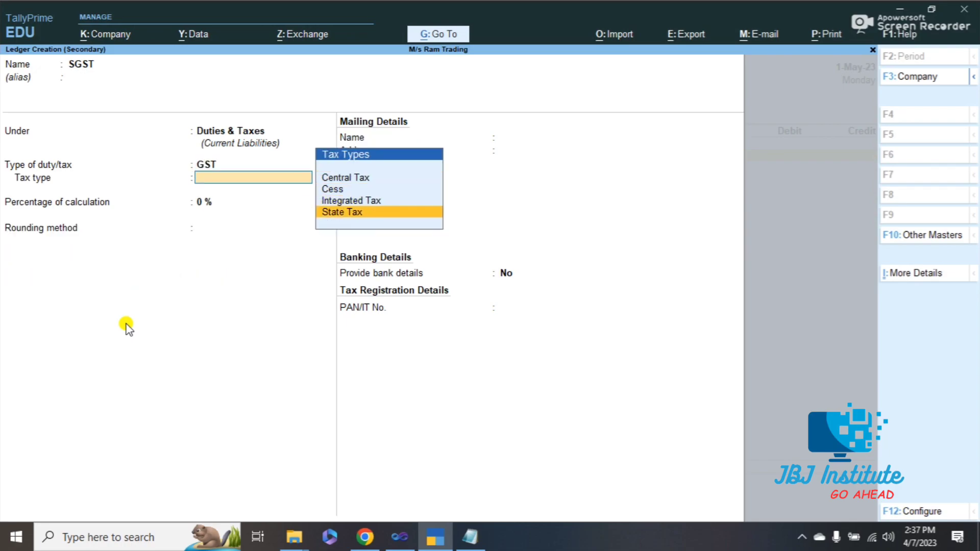
{"action": "key", "text": "Return"}
{"action": "type", "text": "9"}
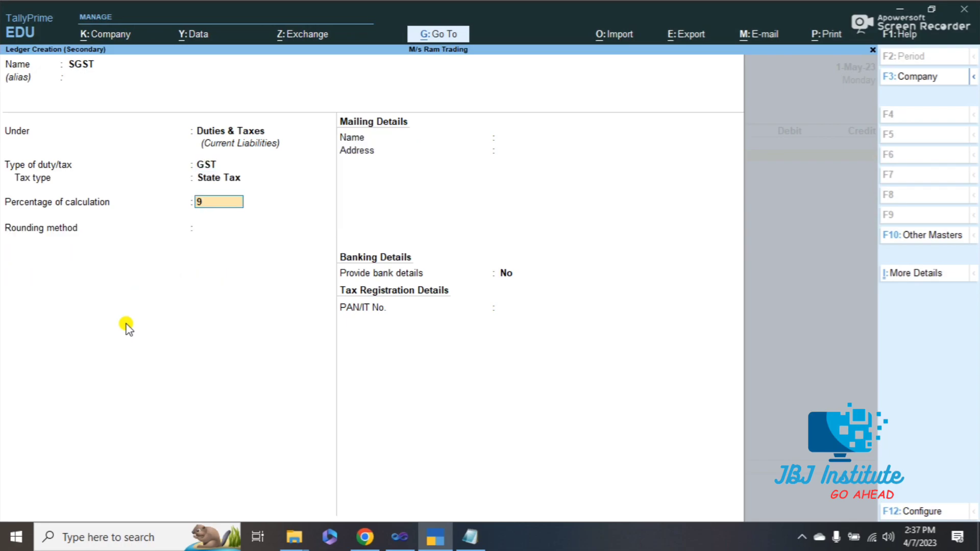
{"action": "key", "text": "Return"}
{"action": "key", "text": "Return"}
{"action": "key", "text": "Return"}
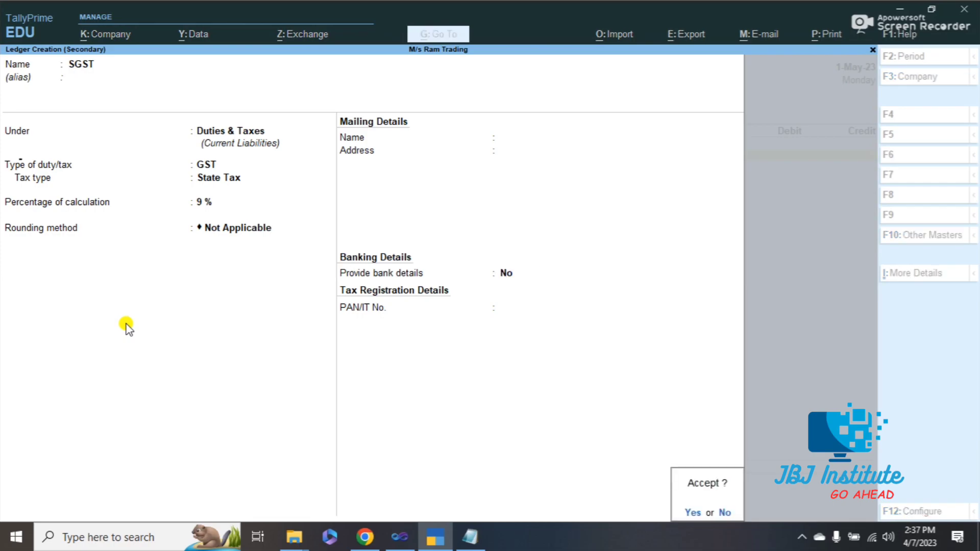
{"action": "key", "text": "Return"}
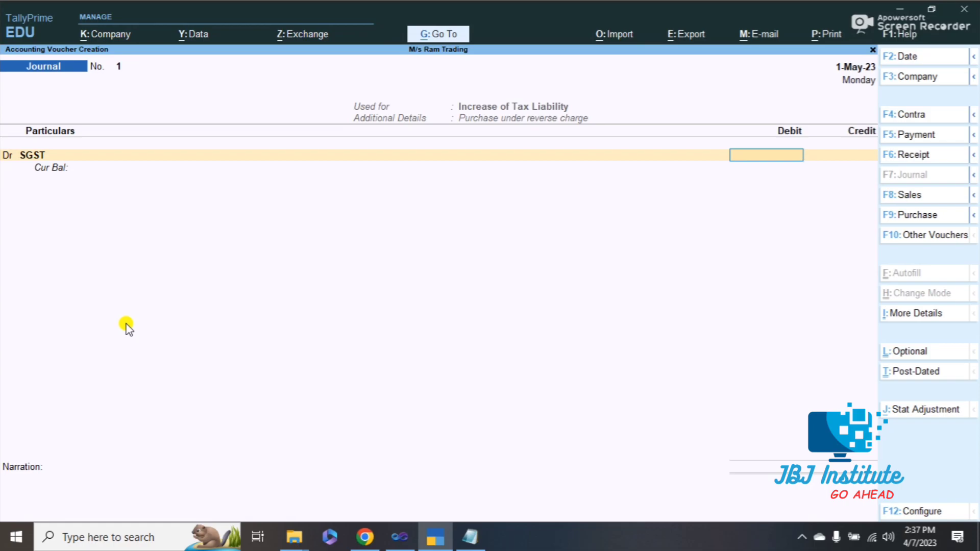
Check the SGST amount in the Notepad notes and debit SGST with 36,000 in the journal
{"action": "key", "text": "alt+Tab"}
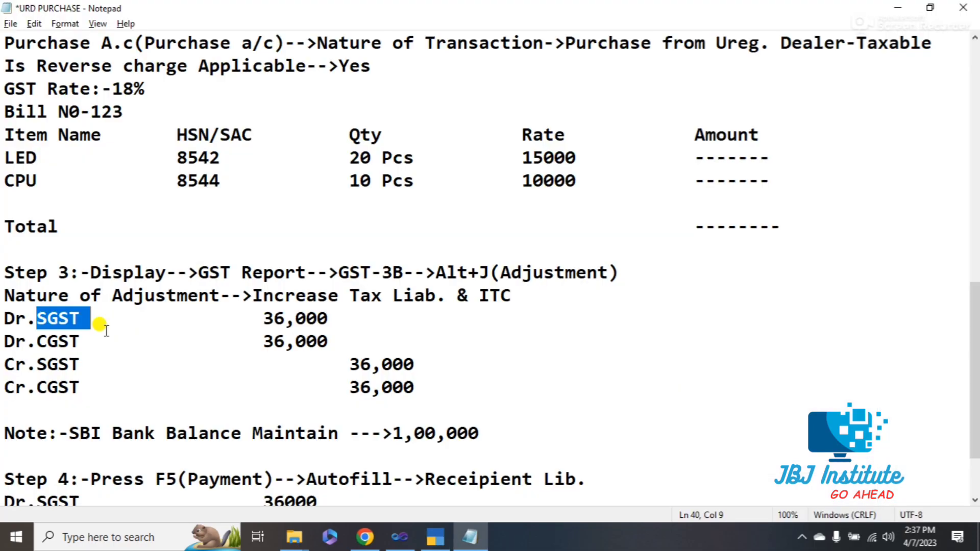
{"action": "left_click", "coordinate": [274, 318]}
{"action": "key", "text": "alt+Tab"}
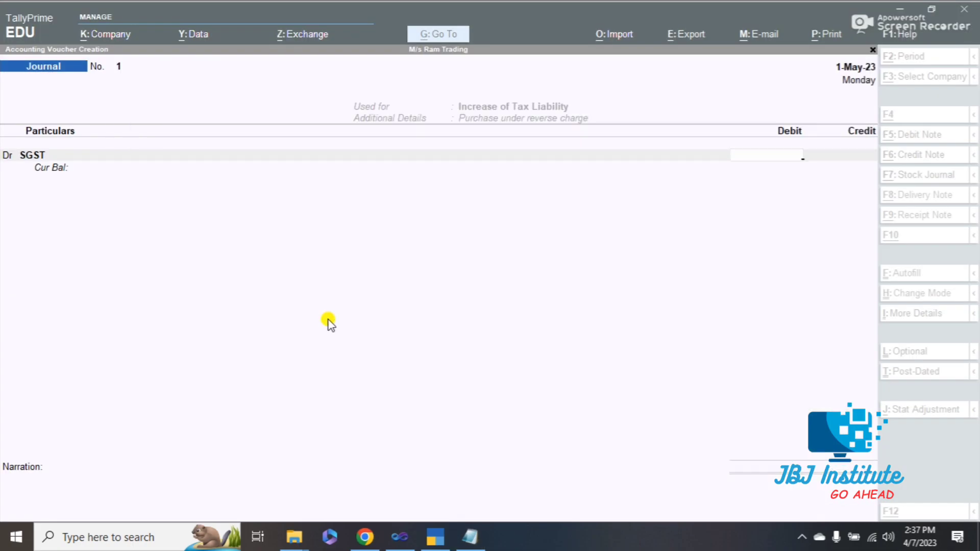
{"action": "type", "text": "36000"}
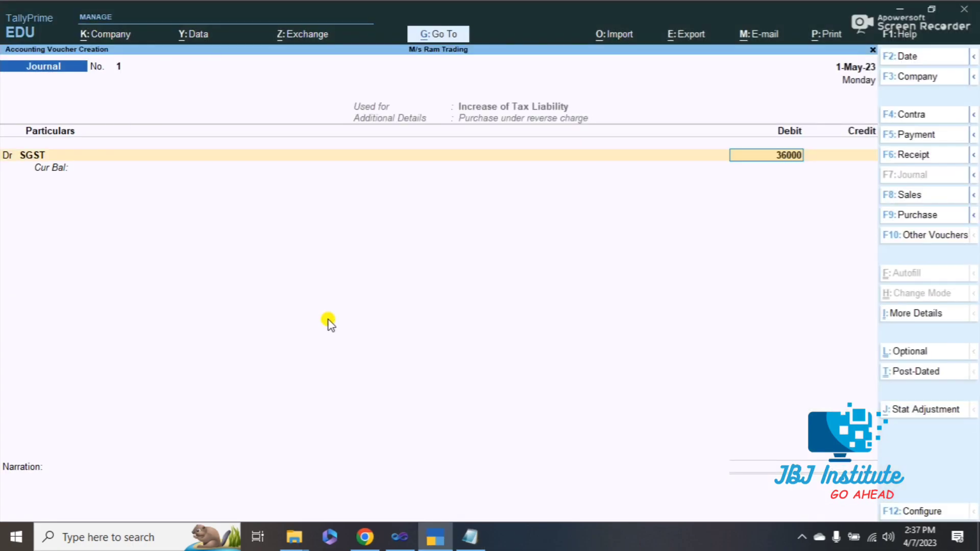
{"action": "key", "text": "Return"}
Start a new ledger named CGST under Duties & Taxes from the journal's second debit line
{"action": "key", "text": "d"}
{"action": "key", "text": "Return"}
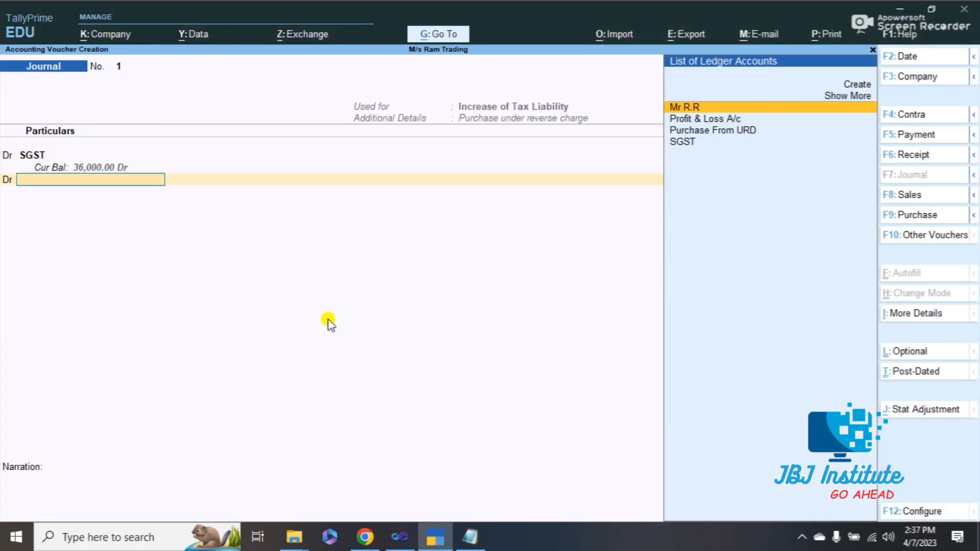
{"action": "key", "text": "Up"}
{"action": "key", "text": "Return"}
{"action": "type", "text": "CGST"}
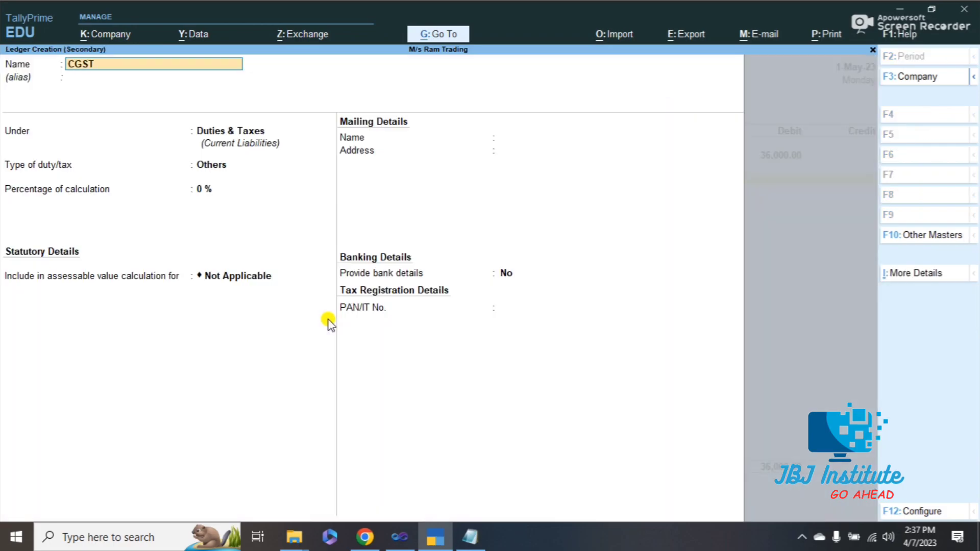
{"action": "key", "text": "Return"}
{"action": "key", "text": "Return"}
{"action": "key", "text": "Return"}
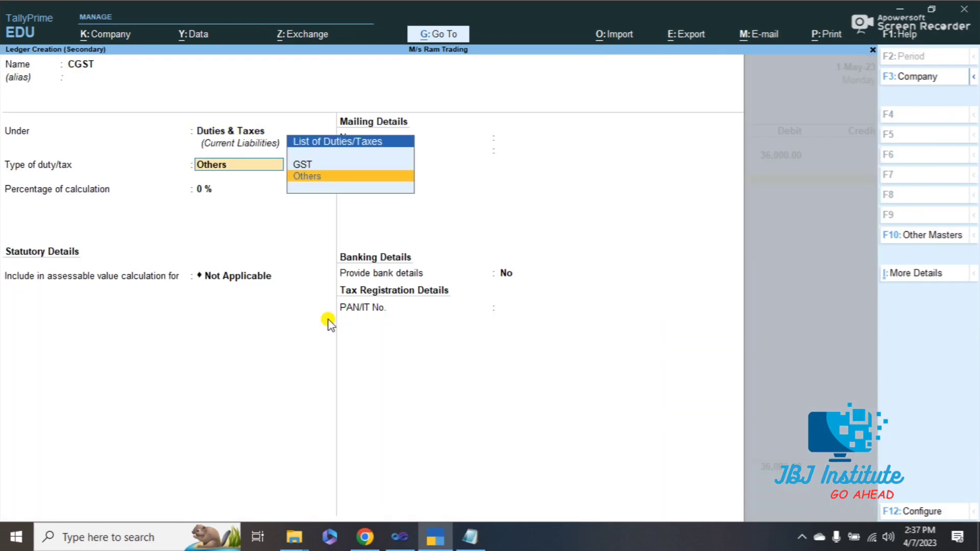
Configure the CGST ledger as GST with tax type Central Tax at 9%, and save it
{"action": "key", "text": "Up"}
{"action": "key", "text": "Return"}
{"action": "key", "text": "Down"}
{"action": "key", "text": "Down"}
{"action": "key", "text": "Up"}
{"action": "key", "text": "Up"}
{"action": "key", "text": "Up"}
{"action": "key", "text": "Return"}
{"action": "type", "text": "9"}
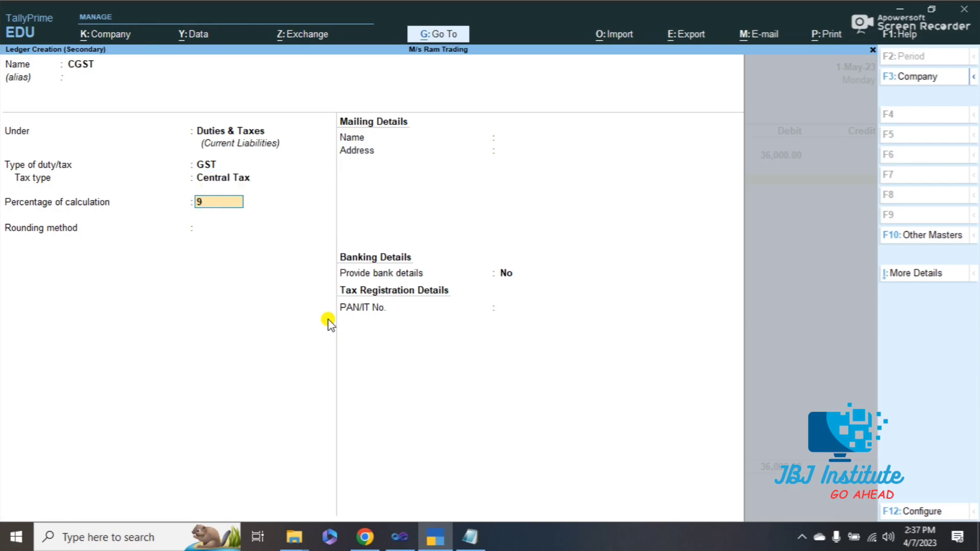
{"action": "key", "text": "Return"}
{"action": "key", "text": "Return"}
{"action": "key", "text": "ctrl+a"}
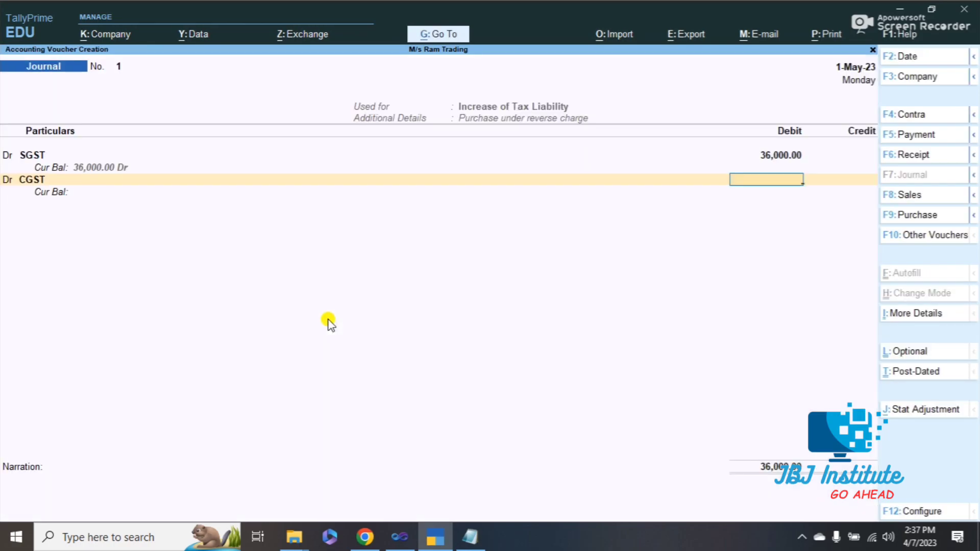
Debit CGST with 36,000 and start a credit line in the journal
{"action": "type", "text": "36000"}
{"action": "key", "text": "Return"}
{"action": "key", "text": "Return"}
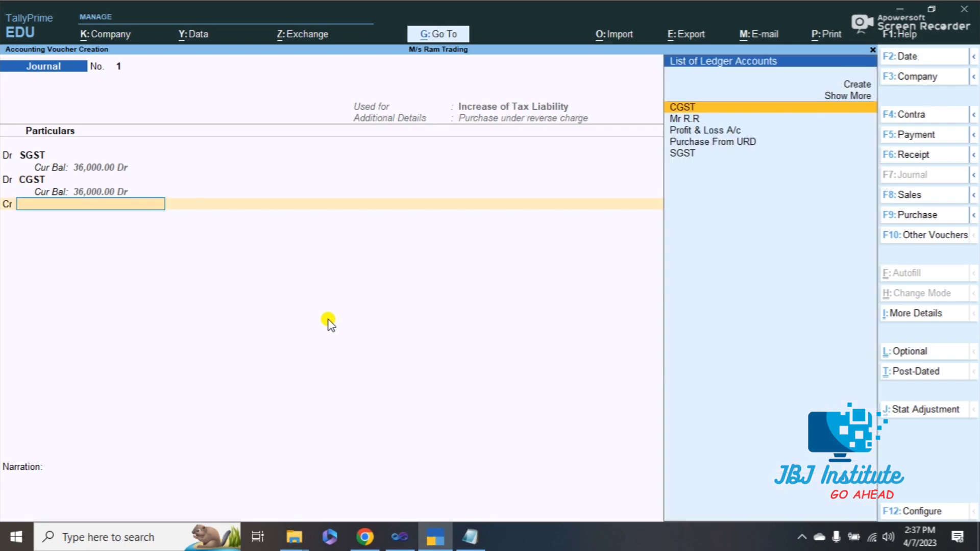
Credit SGST with 36,000 in the journal, giving a taxable value of 4,00,000 at the 9% rate
{"action": "key", "text": "Down"}
{"action": "key", "text": "Down"}
{"action": "key", "text": "Down"}
{"action": "key", "text": "Down"}
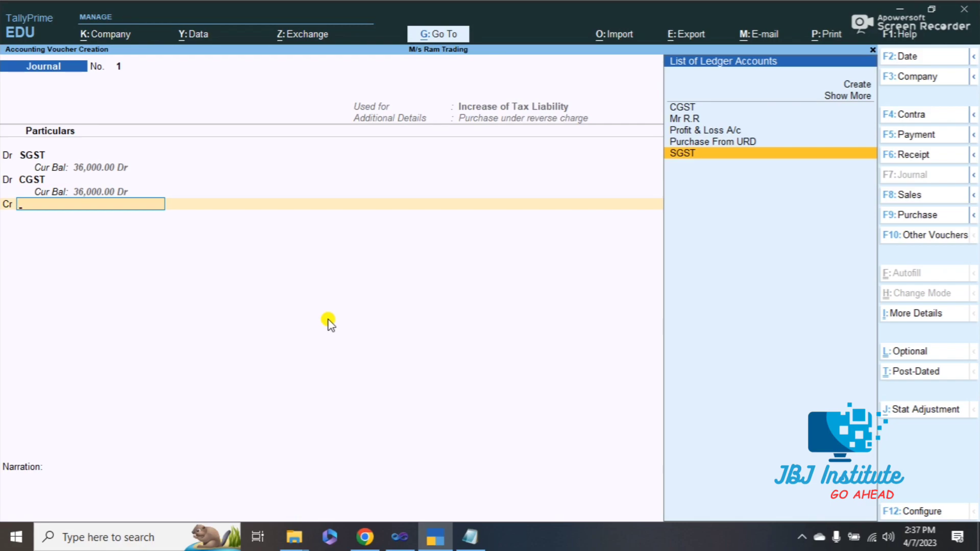
{"action": "key", "text": "Return"}
{"action": "key", "text": "Return"}
{"action": "key", "text": "Return"}
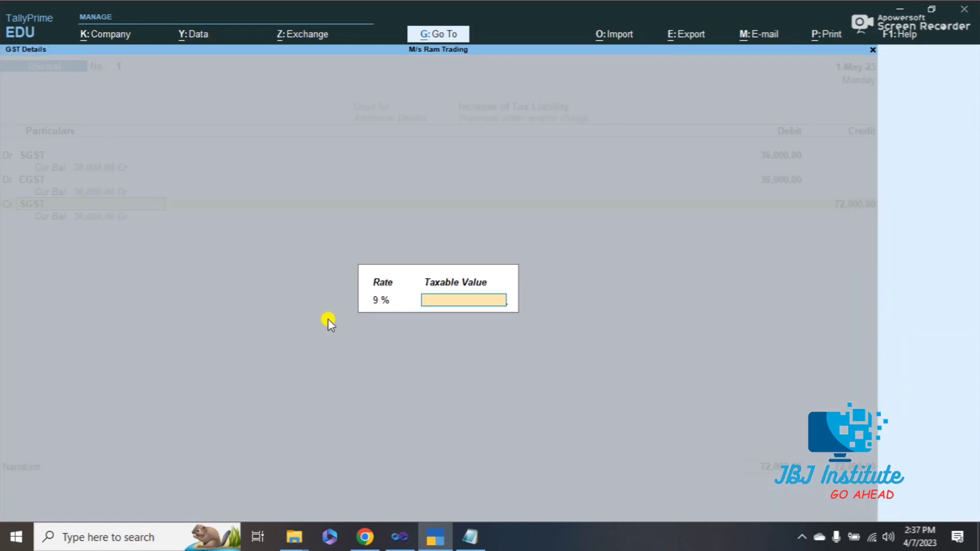
{"action": "type", "text": "400000"}
{"action": "key", "text": "Return"}
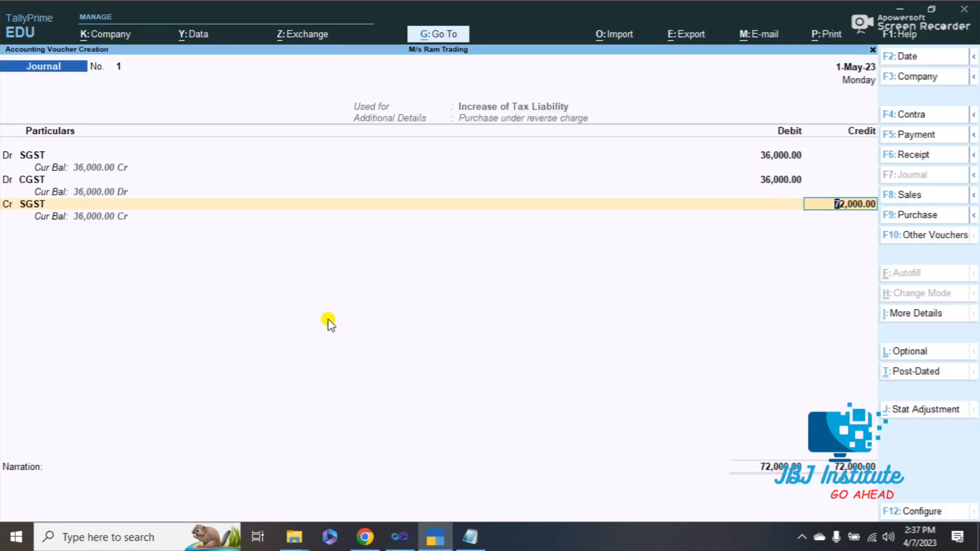
{"action": "key", "text": "BackSpace"}
{"action": "type", "text": "36000"}
{"action": "key", "text": "Return"}
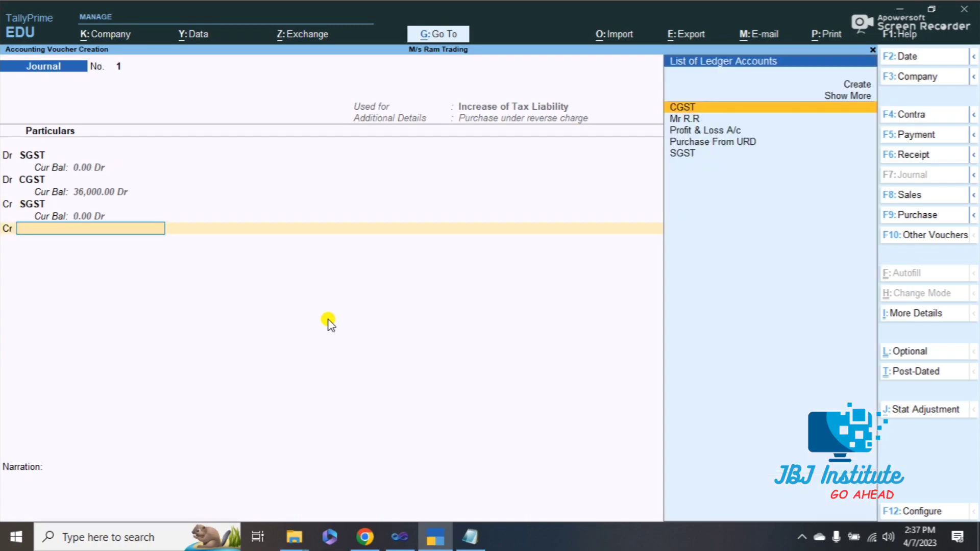
Credit CGST with 36,000 on the last journal line, accepting a taxable value of 4,00,000 at 9%
{"action": "key", "text": "Return"}
{"action": "key", "text": "Return"}
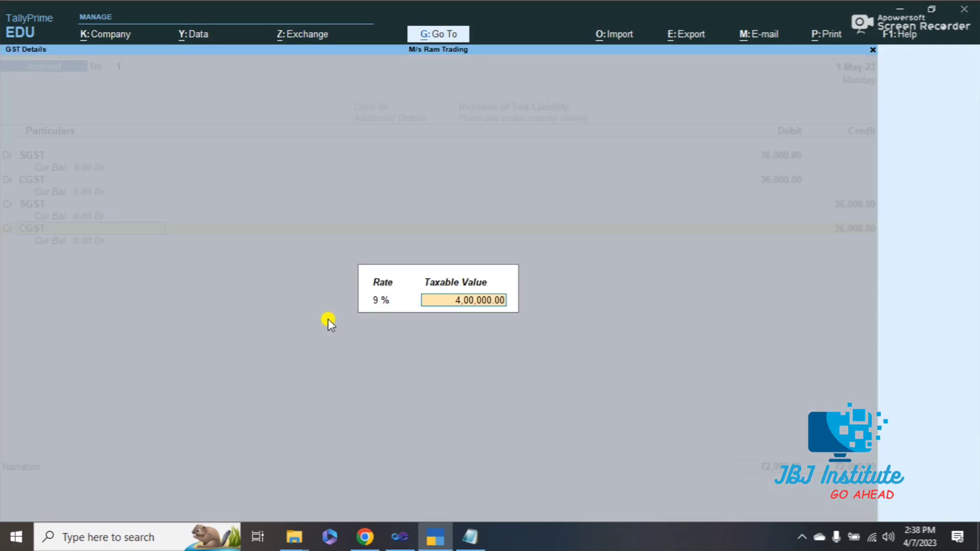
{"action": "key", "text": "Return"}
{"action": "key", "text": "Return"}
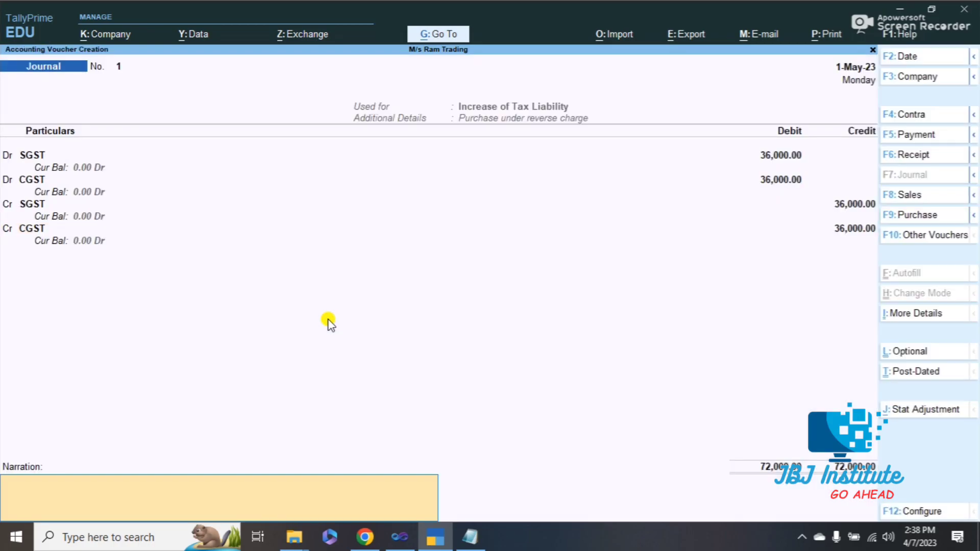
Save the stat adjustment journal without a narration and return to the list of GST reports
{"action": "key", "text": "Return"}
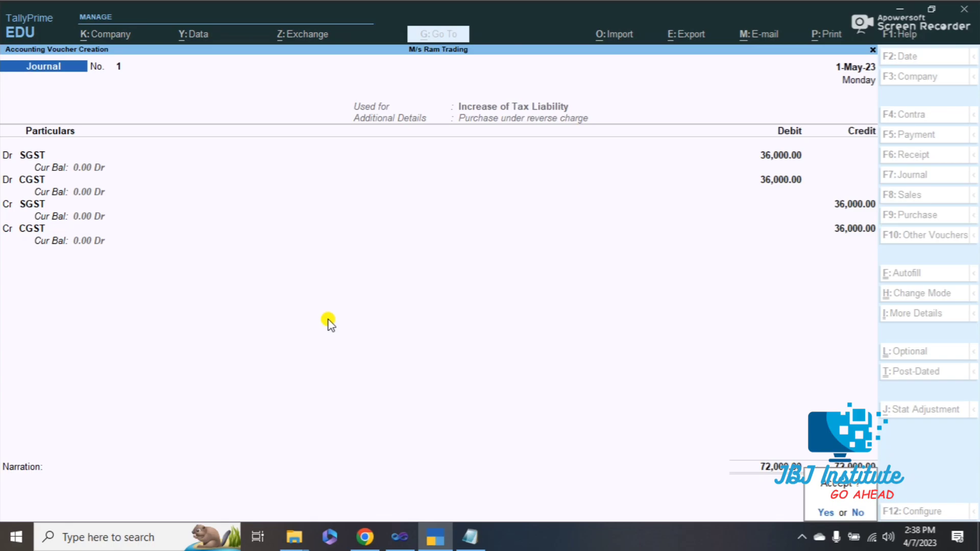
{"action": "key", "text": "Return"}
{"action": "key", "text": "Escape"}
{"action": "key", "text": "Escape"}
{"action": "key", "text": "Escape"}
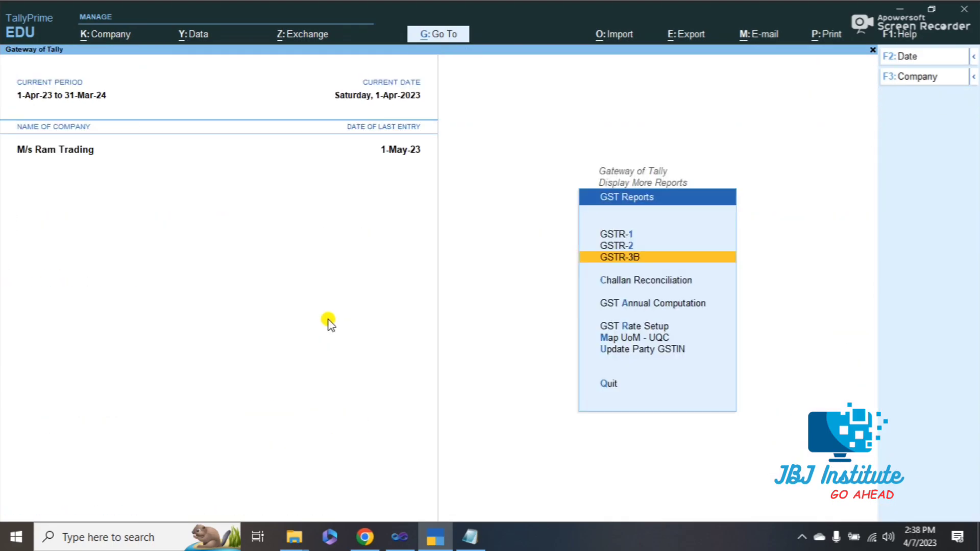
Switch to the Notepad notes and read the SBI Bank balance note and the Step 4 payment entry
{"action": "key", "text": "alt+Tab"}
{"action": "key", "text": "Down"}
{"action": "key", "text": "Down"}
{"action": "key", "text": "Down"}
{"action": "key", "text": "Down"}
{"action": "key", "text": "Down"}
{"action": "key", "text": "Down"}
{"action": "key", "text": "Down"}
{"action": "key", "text": "Down"}
{"action": "key", "text": "Down"}
{"action": "key", "text": "Down"}
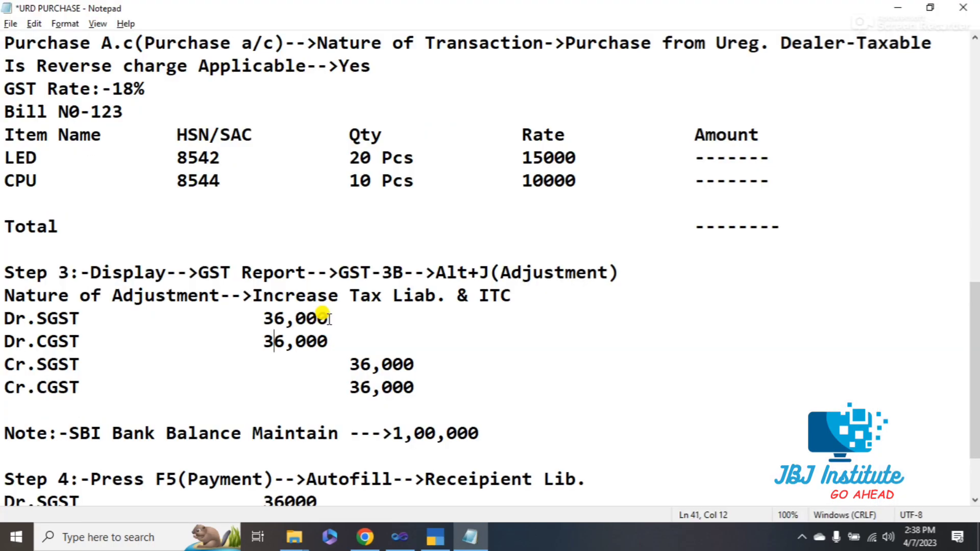
{"action": "key", "text": "Down"}
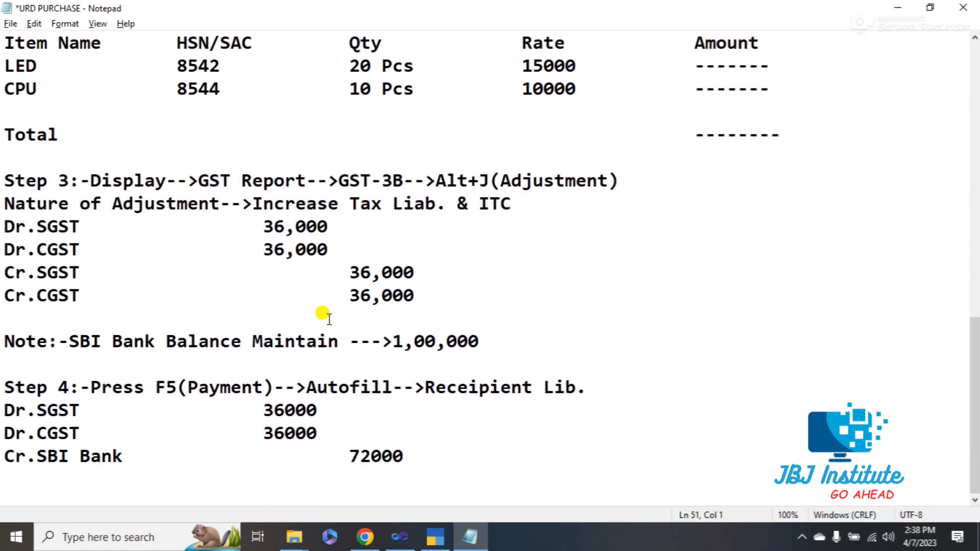
{"action": "double_click", "coordinate": [397, 342]}
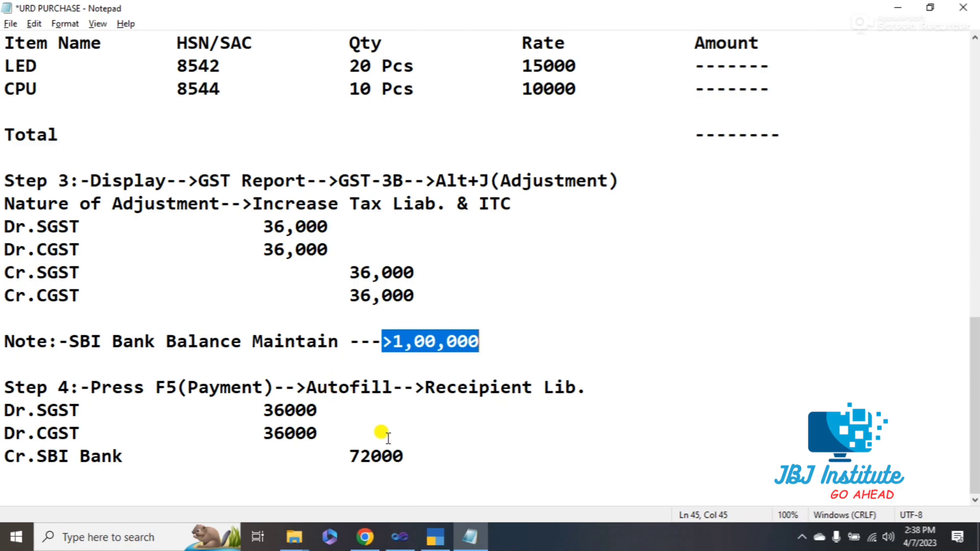
Switch back to TallyPrime and start a new ledger named SBI Bank under Bank Accounts
{"action": "key", "text": "alt+Tab"}
{"action": "key", "text": "Escape"}
{"action": "key", "text": "Escape"}
{"action": "key", "text": "Escape"}
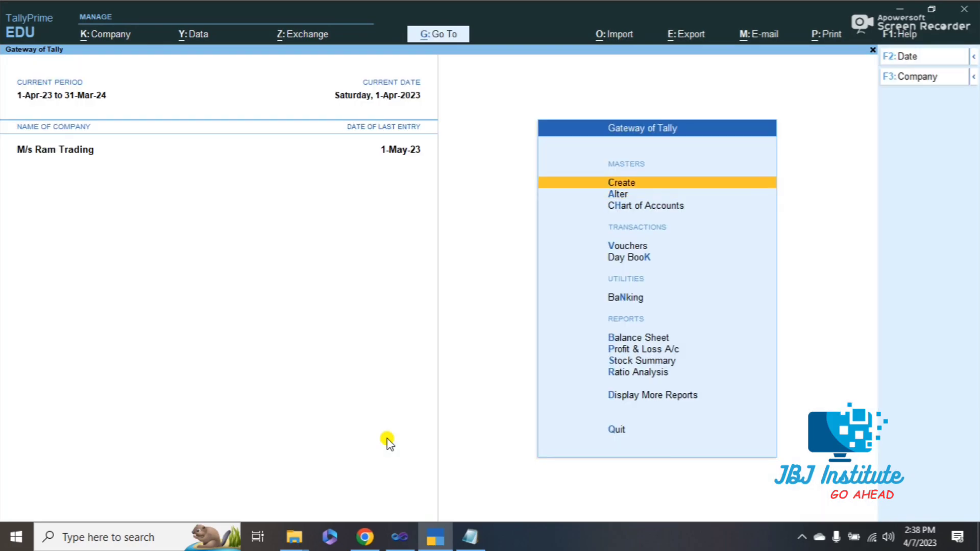
{"action": "key", "text": "Return"}
{"action": "key", "text": "Down"}
{"action": "key", "text": "Down"}
{"action": "key", "text": "Up"}
{"action": "key", "text": "Return"}
{"action": "type", "text": "SBI Ban"}
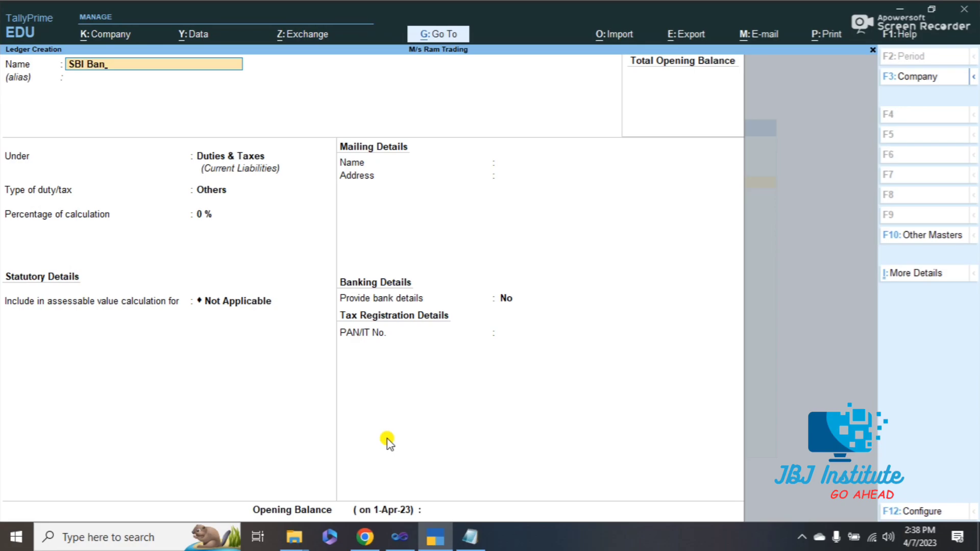
{"action": "type", "text": "k"}
{"action": "key", "text": "Return"}
{"action": "type", "text": "B"}
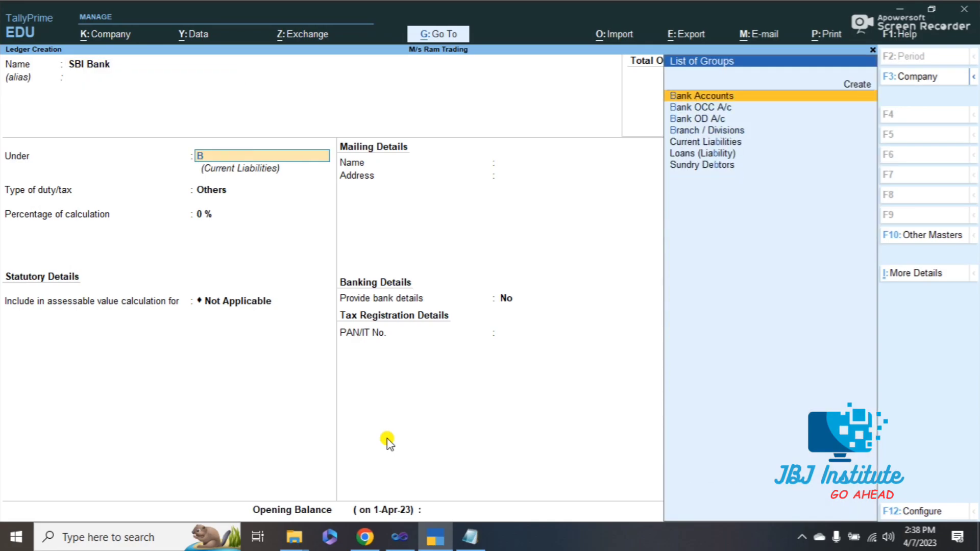
{"action": "key", "text": "Return"}
{"action": "key", "text": "Return"}
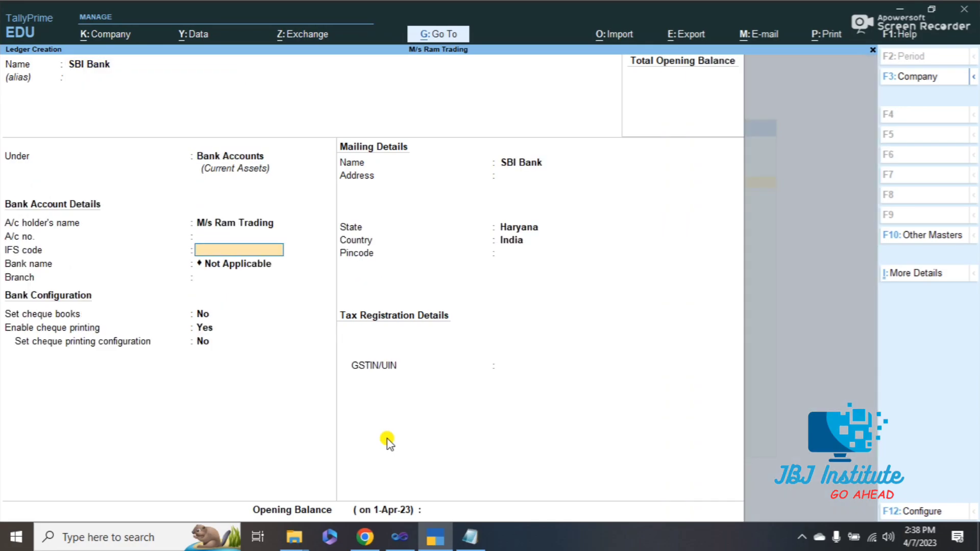
Keep the default bank and mailing details, set SBI Bank's opening balance to 1,00,000, save the ledger and return to the Gateway
{"action": "key", "text": "Return"}
{"action": "key", "text": "Return"}
{"action": "key", "text": "Return"}
{"action": "key", "text": "Return"}
{"action": "key", "text": "Return"}
{"action": "key", "text": "Return"}
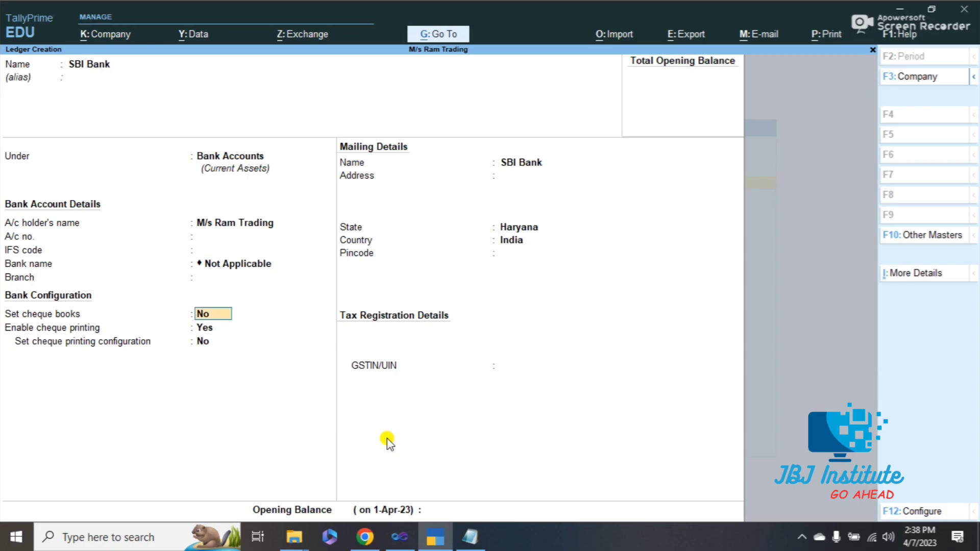
{"action": "key", "text": "Return"}
{"action": "key", "text": "Return"}
{"action": "key", "text": "Return"}
{"action": "key", "text": "Return"}
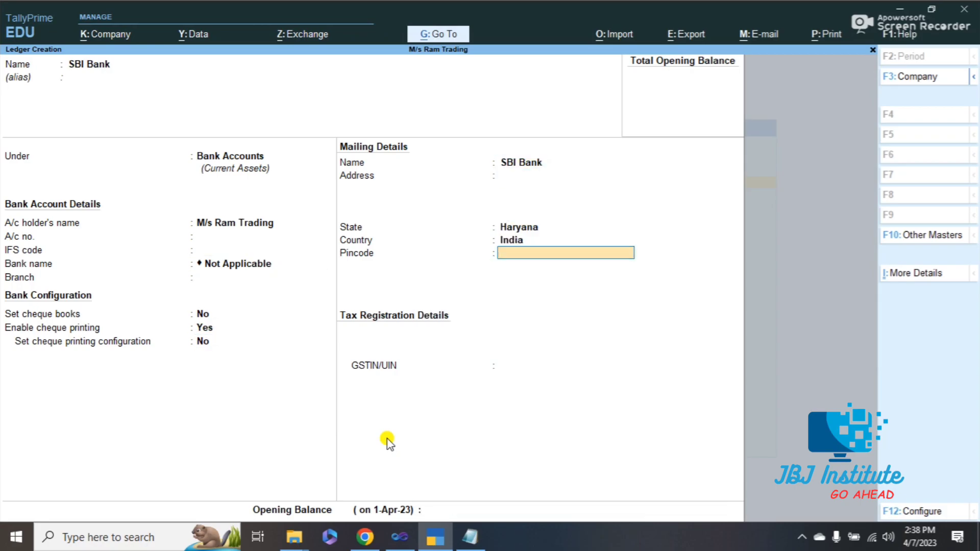
{"action": "type", "text": "100000"}
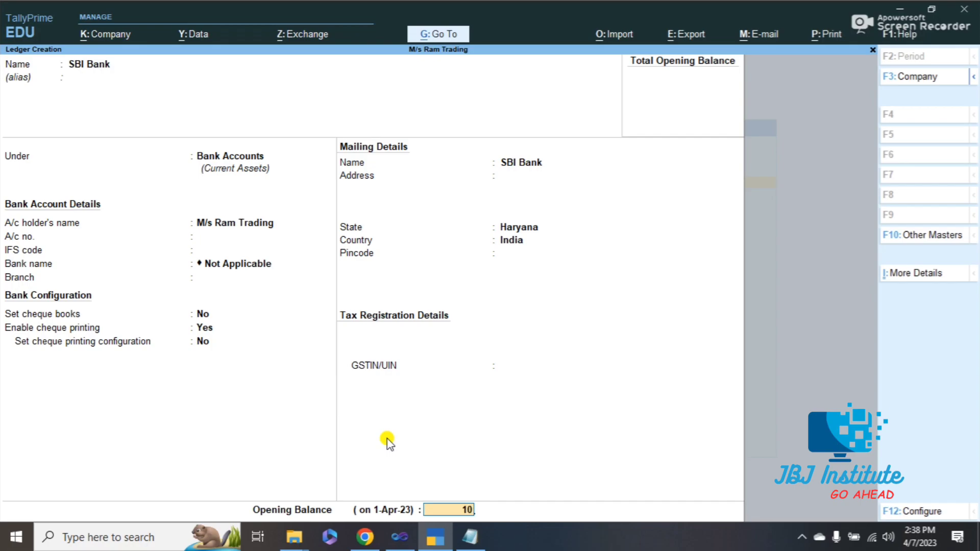
{"action": "key", "text": "Return"}
{"action": "key", "text": "Return"}
{"action": "key", "text": "Return"}
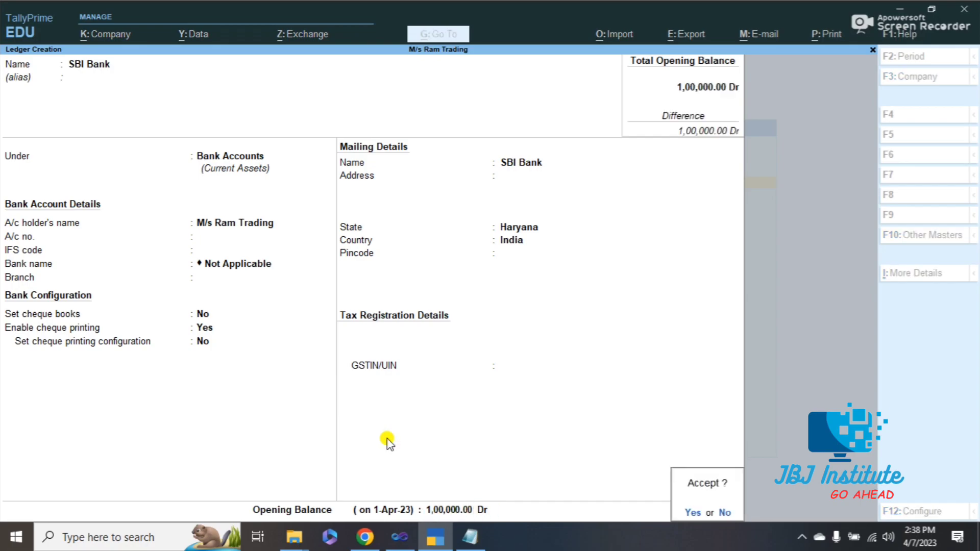
{"action": "key", "text": "Escape"}
{"action": "key", "text": "Escape"}
Open the Balance Sheet from the Gateway and look through its lines
{"action": "key", "text": "Down"}
{"action": "key", "text": "Down"}
{"action": "key", "text": "Down"}
{"action": "key", "text": "Down"}
{"action": "key", "text": "Down"}
{"action": "key", "text": "Down"}
{"action": "key", "text": "Return"}
{"action": "key", "text": "Down"}
{"action": "key", "text": "Down"}
{"action": "key", "text": "Down"}
{"action": "key", "text": "Escape"}
Review the Step 4 payment instructions in the Notepad notes and return to TallyPrime
{"action": "key", "text": "alt+Tab"}
{"action": "key", "text": "Down"}
{"action": "key", "text": "Down"}
{"action": "key", "text": "Down"}
{"action": "key", "text": "Down"}
{"action": "key", "text": "Down"}
{"action": "key", "text": "Down"}
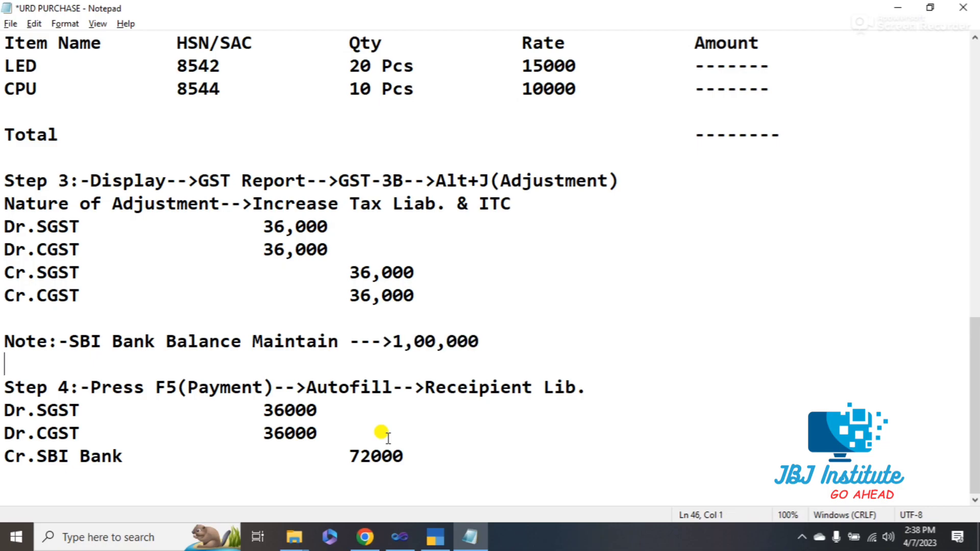
{"action": "key", "text": "alt+Tab"}
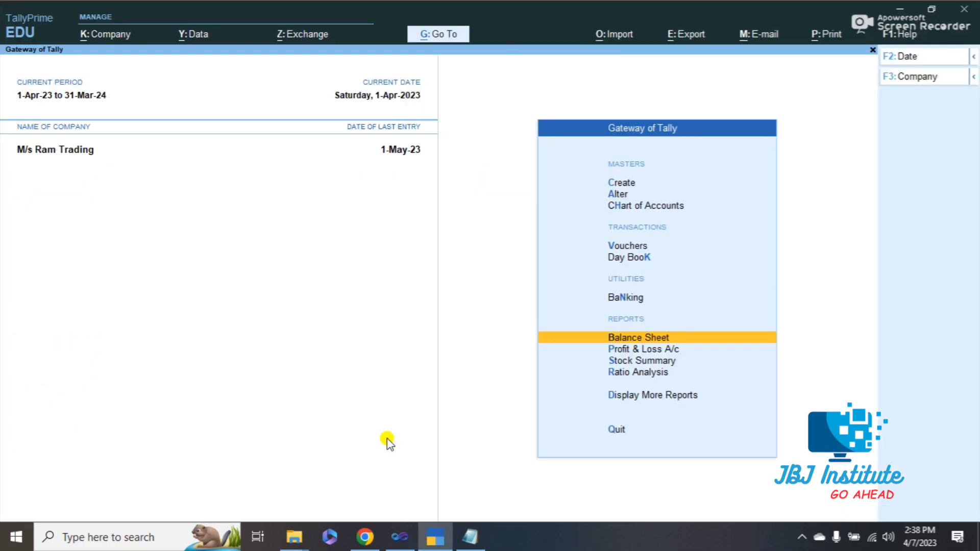
Start a new accounting voucher from the Gateway and change its type to Payment
{"action": "key", "text": "Up"}
{"action": "key", "text": "Up"}
{"action": "key", "text": "Up"}
{"action": "key", "text": "Return"}
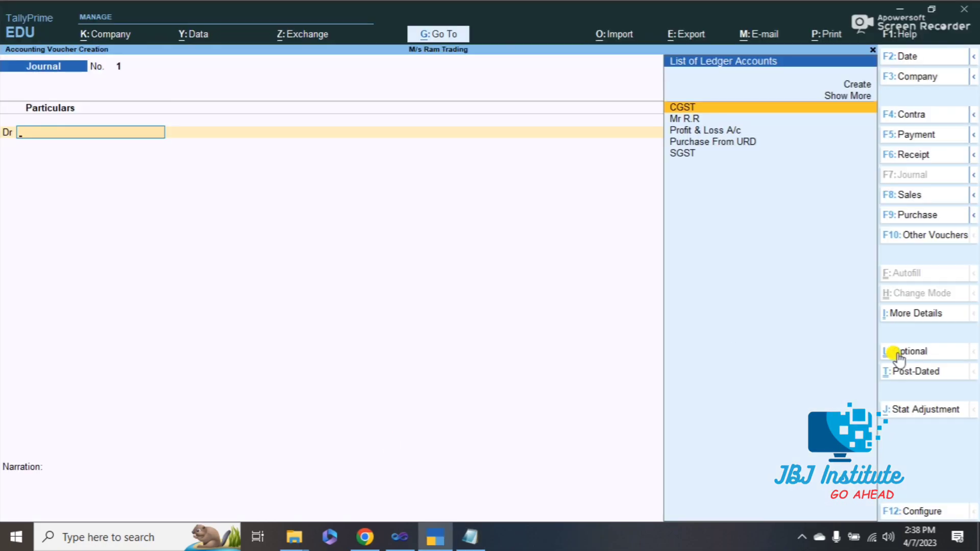
{"action": "left_click", "coordinate": [919, 134]}
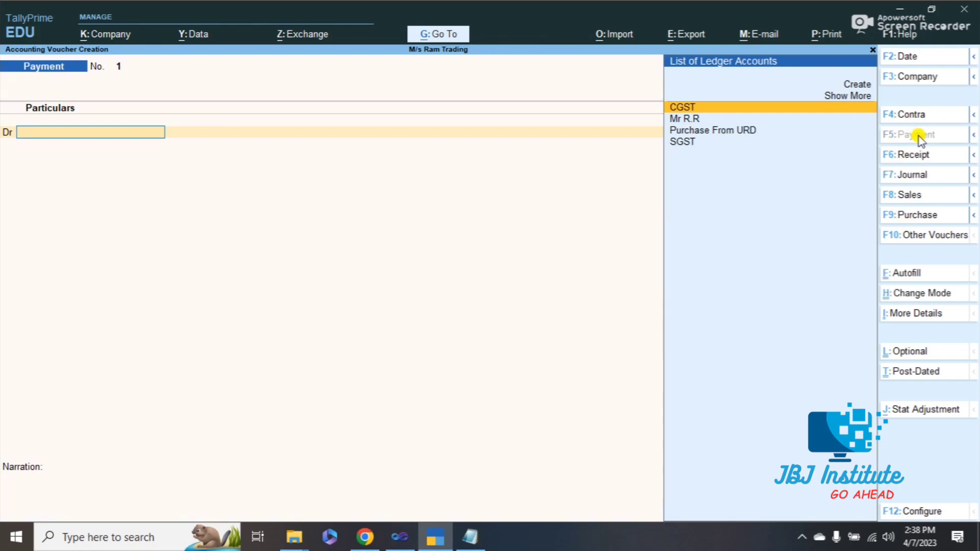
Autofill the payment voucher as a GST Stat Payment with payment type Recipient Liability and period 1-4 to 1-4
{"action": "left_click", "coordinate": [904, 275]}
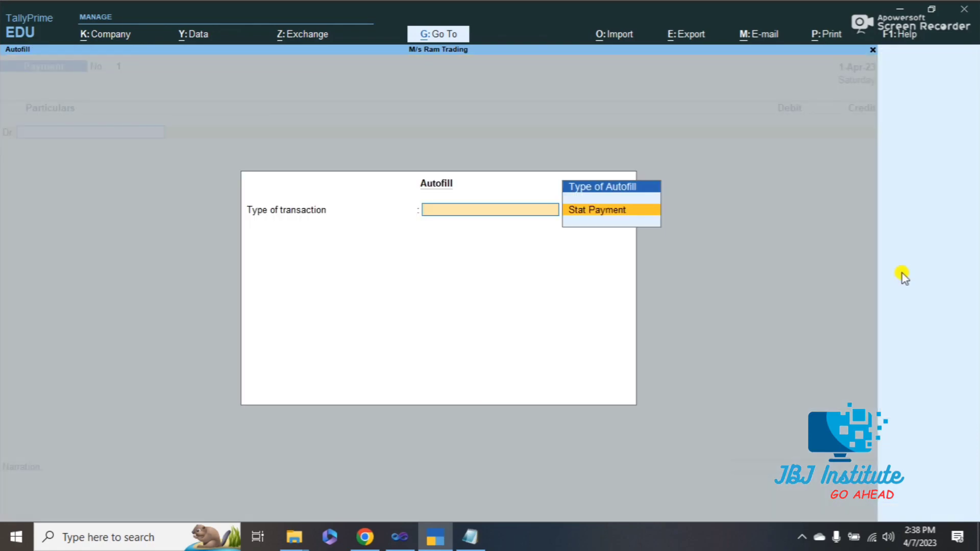
{"action": "key", "text": "Return"}
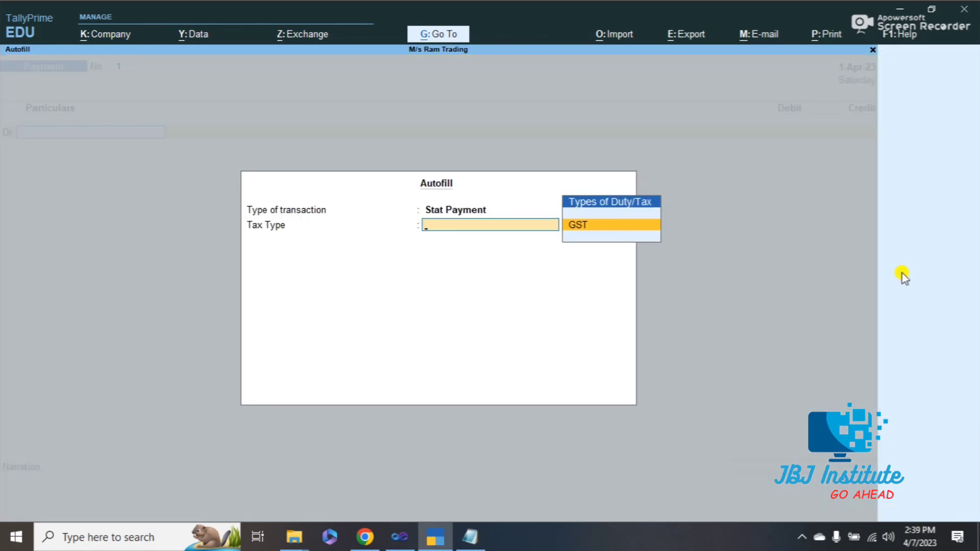
{"action": "key", "text": "Return"}
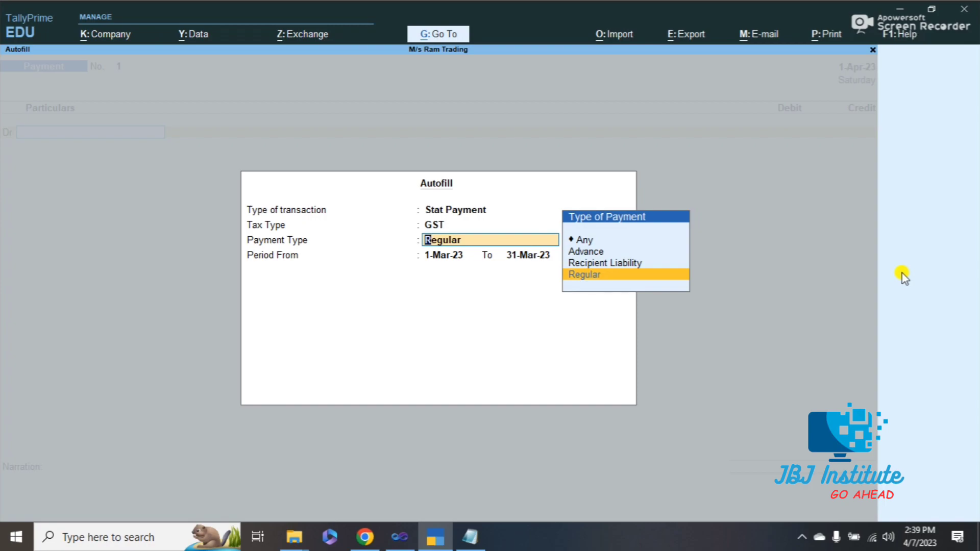
{"action": "key", "text": "Up"}
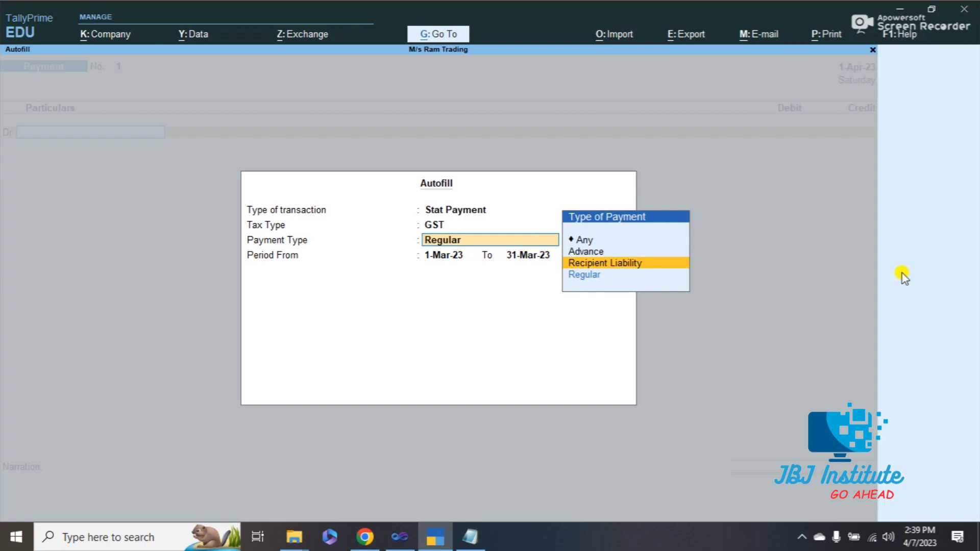
{"action": "key", "text": "Return"}
{"action": "type", "text": "1-"}
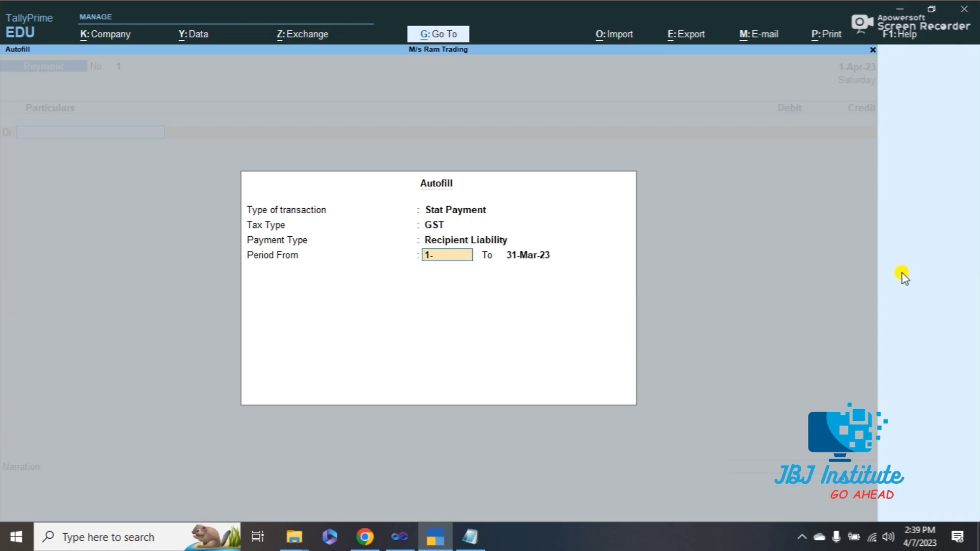
{"action": "type", "text": "4"}
{"action": "key", "text": "Return"}
{"action": "type", "text": "1-4"}
{"action": "key", "text": "Return"}
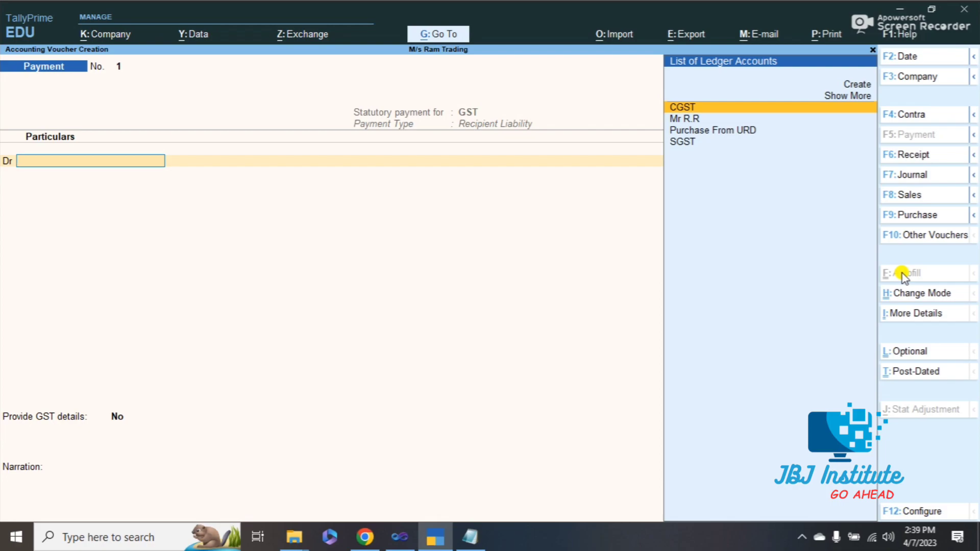
Debit the SGST ledger with 36,000 in the payment voucher
{"action": "key", "text": "Down"}
{"action": "key", "text": "Down"}
{"action": "key", "text": "Down"}
{"action": "key", "text": "Return"}
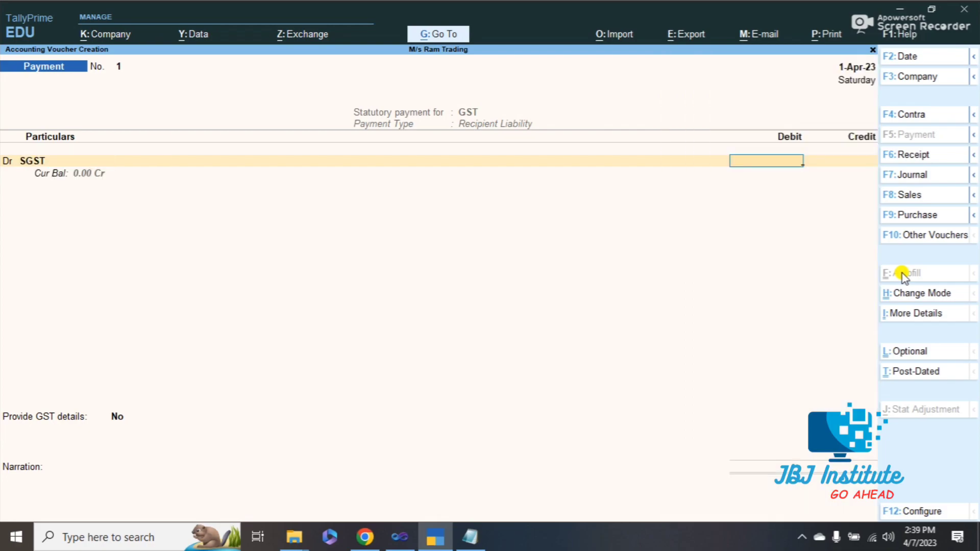
{"action": "type", "text": "36000"}
{"action": "key", "text": "Return"}
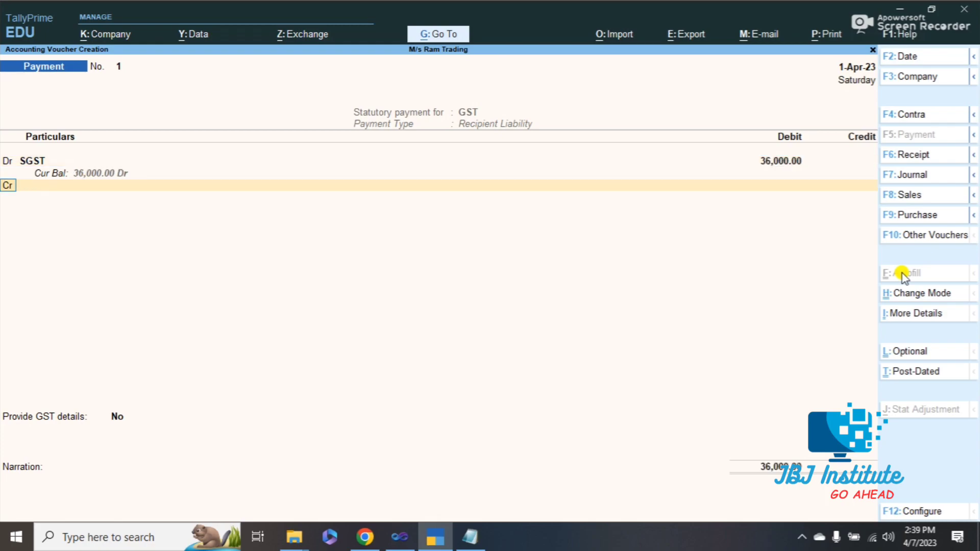
Add a second debit line for the CGST ledger with 36,000
{"action": "type", "text": "d"}
{"action": "key", "text": "Return"}
{"action": "key", "text": "Return"}
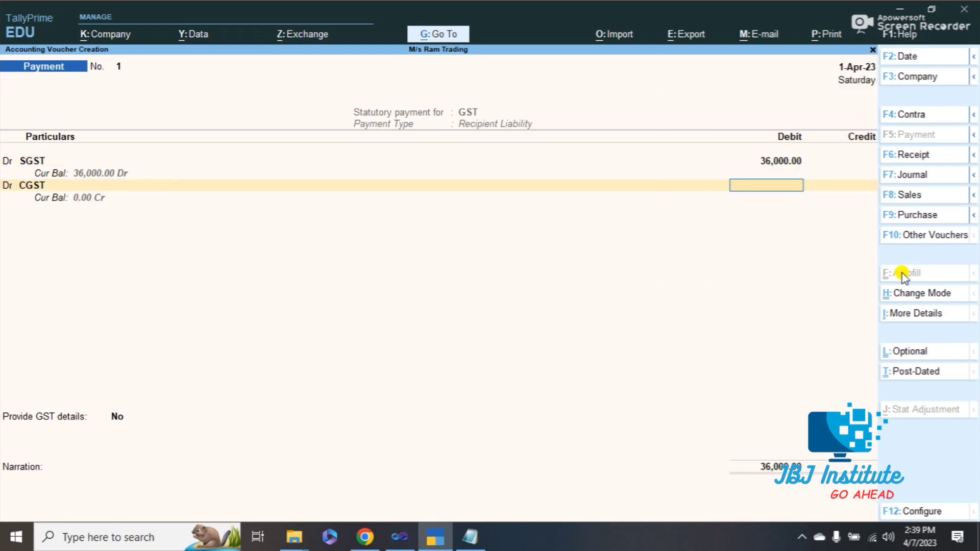
{"action": "type", "text": "36000"}
{"action": "key", "text": "Return"}
Credit SBI Bank with 72,000 as the balancing line of the payment voucher
{"action": "key", "text": "Down"}
{"action": "key", "text": "Down"}
{"action": "key", "text": "Down"}
{"action": "key", "text": "Down"}
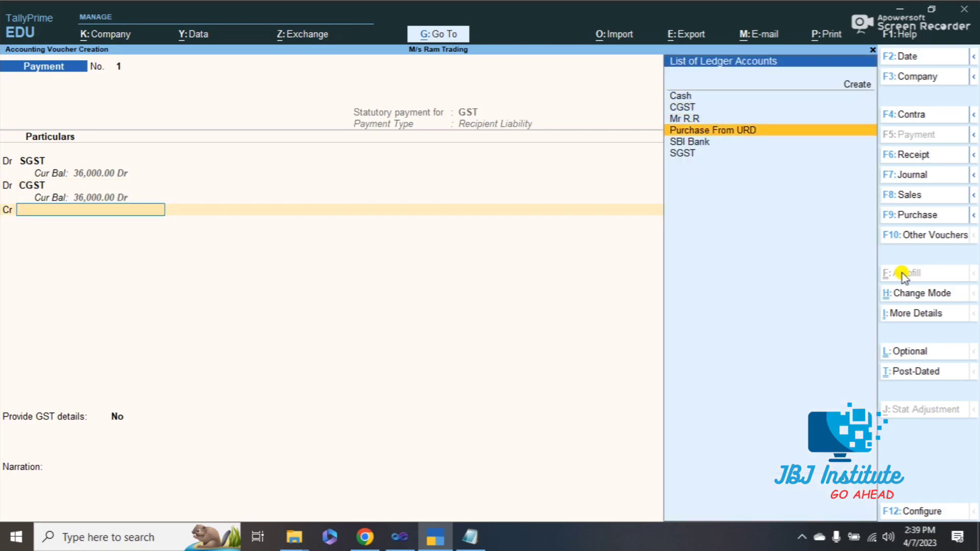
{"action": "key", "text": "Return"}
{"action": "key", "text": "Return"}
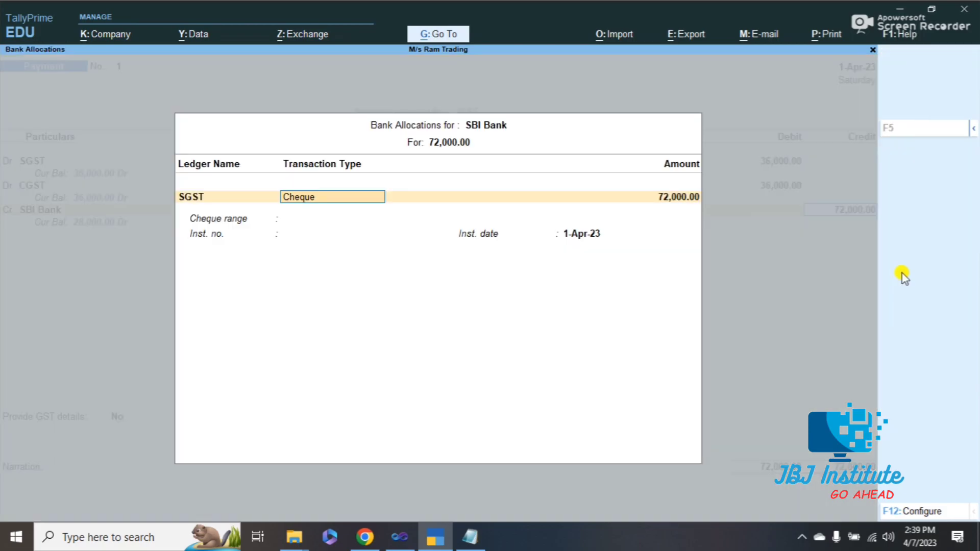
Set the transaction type of SBI Bank's allocation to Others and accept the default amount and instrument details
{"action": "key", "text": "Down"}
{"action": "key", "text": "Down"}
{"action": "key", "text": "Down"}
{"action": "key", "text": "Down"}
{"action": "key", "text": "Return"}
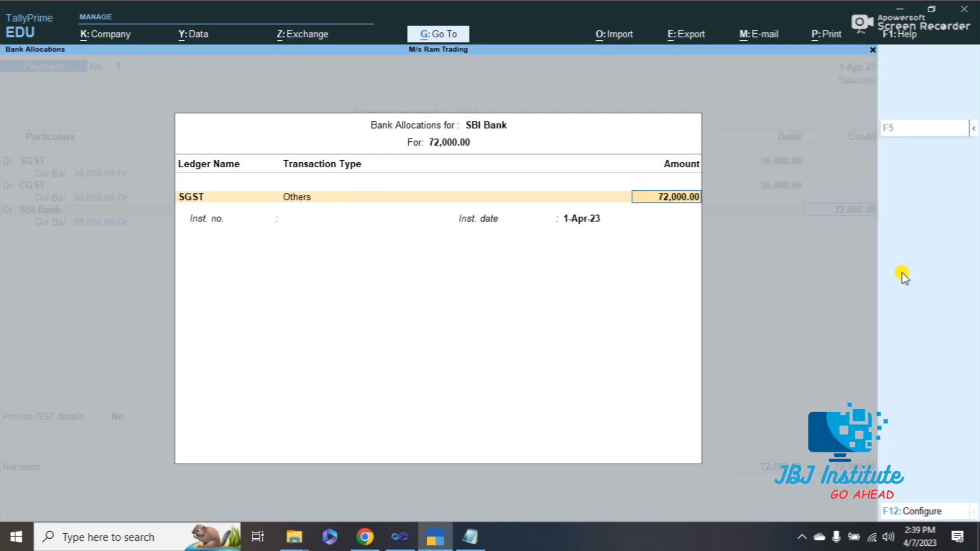
{"action": "key", "text": "Return"}
{"action": "key", "text": "Return"}
Provide GST details for the voucher, with Net Banking - (e-payments) as the mode of payment and SBI Bank as the bank name
{"action": "key", "text": "Down"}
{"action": "key", "text": "Return"}
{"action": "key", "text": "Down"}
{"action": "key", "text": "Down"}
{"action": "key", "text": "Down"}
{"action": "key", "text": "Down"}
{"action": "key", "text": "Down"}
{"action": "key", "text": "Down"}
{"action": "key", "text": "Return"}
{"action": "type", "text": "SBI Bank"}
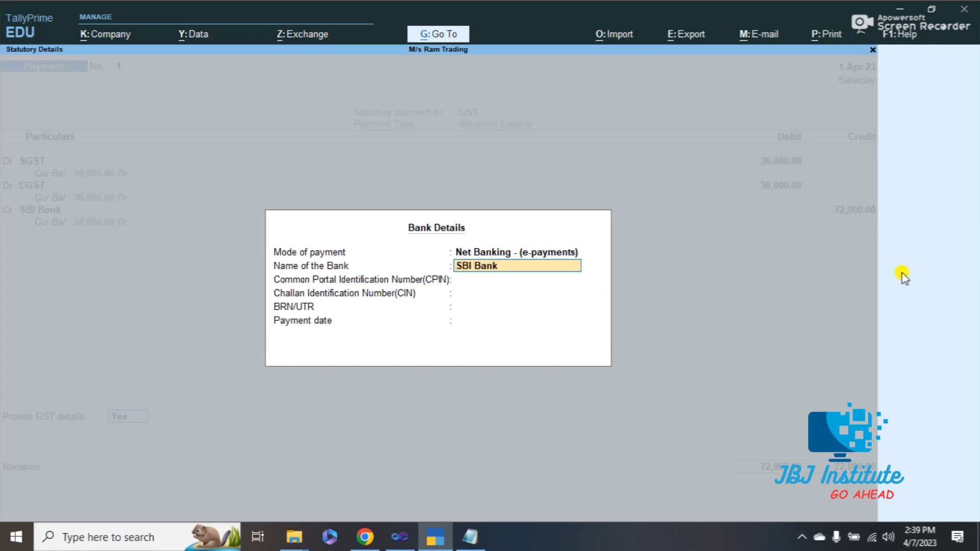
{"action": "key", "text": "Return"}
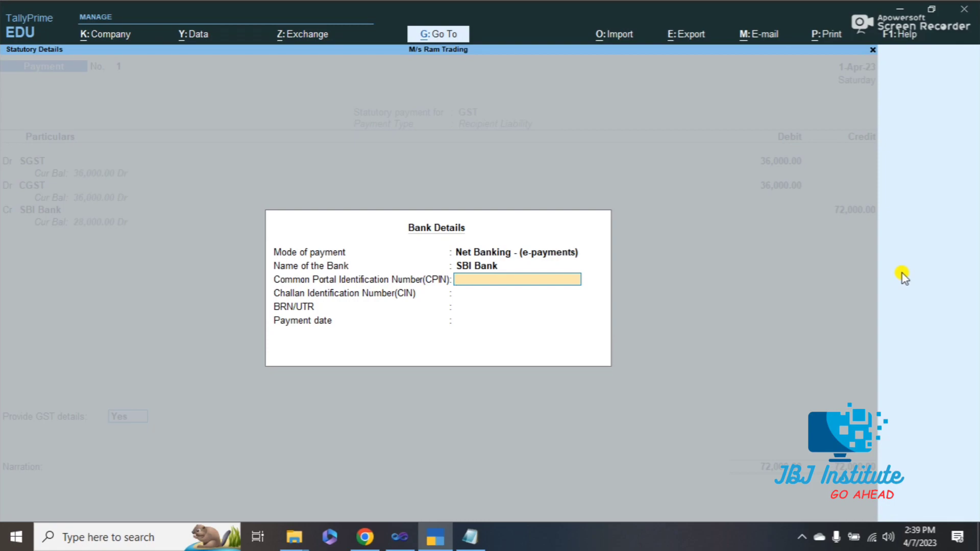
Leave the CPIN, CIN and BRN/UTR blank, enter the 1st as payment date, save the voucher without narration and return to the Gateway
{"action": "key", "text": "Return"}
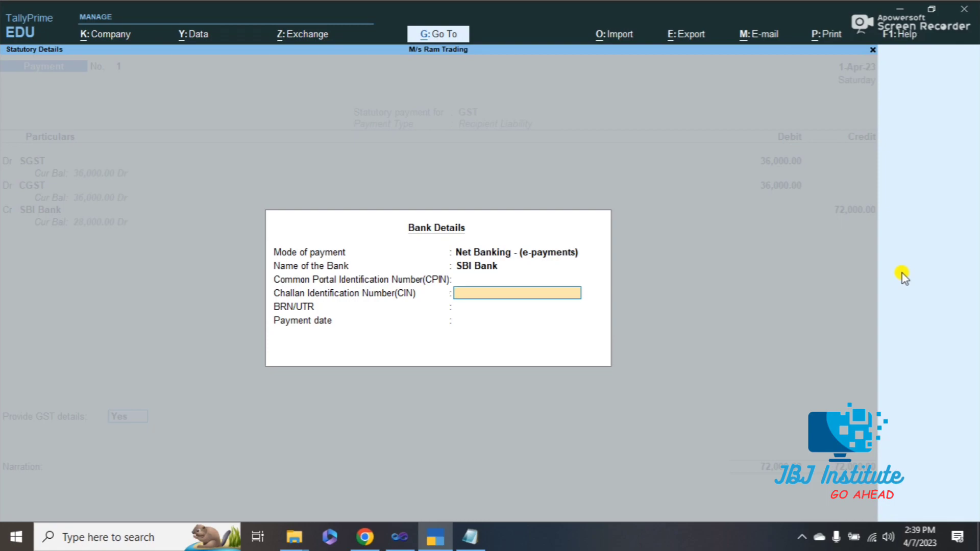
{"action": "key", "text": "Return"}
{"action": "key", "text": "Return"}
{"action": "type", "text": "1-"}
{"action": "key", "text": "Return"}
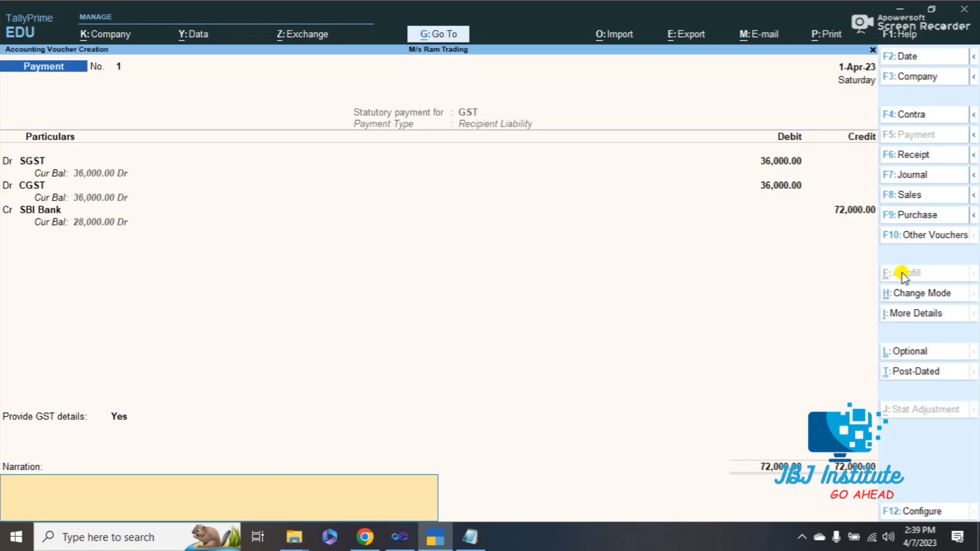
{"action": "key", "text": "Return"}
{"action": "key", "text": "Escape"}
Open the Balance Sheet, check the Duties & Taxes line under Current Liabilities and close the report
{"action": "key", "text": "Down"}
{"action": "key", "text": "Down"}
{"action": "key", "text": "Down"}
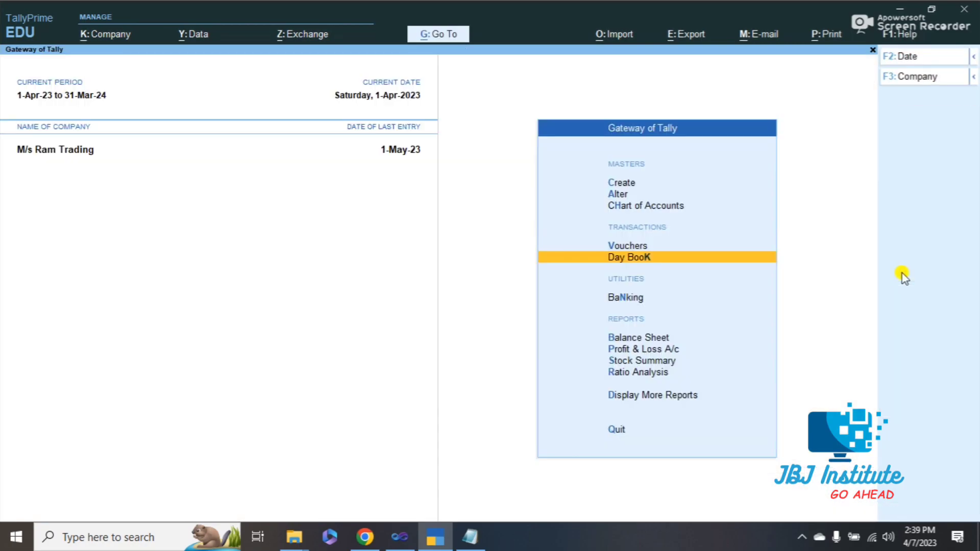
{"action": "key", "text": "Return"}
{"action": "key", "text": "Down"}
{"action": "key", "text": "Down"}
{"action": "key", "text": "Down"}
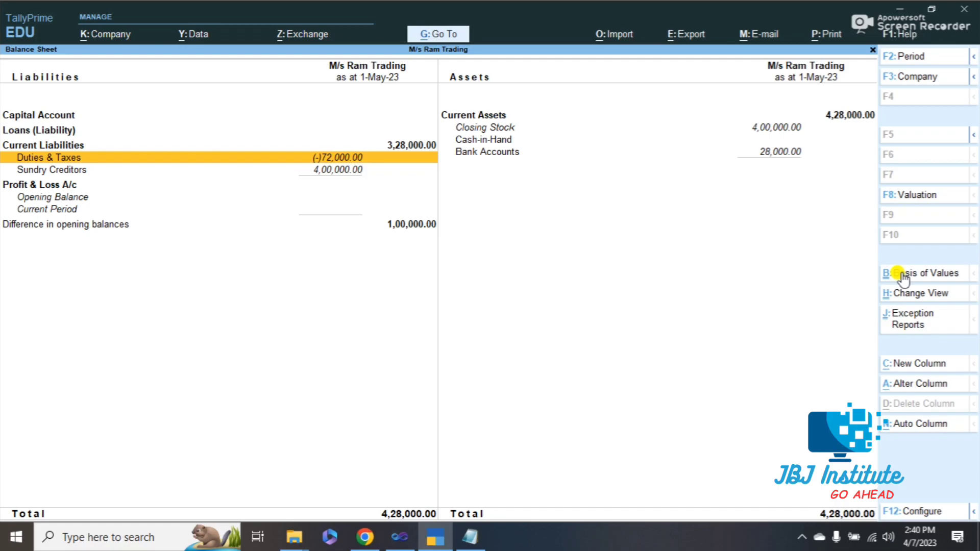
{"action": "key", "text": "Escape"}
Switch to the Notepad notes and go back through the URD purchase steps up to the first line
{"action": "key", "text": "alt+Tab"}
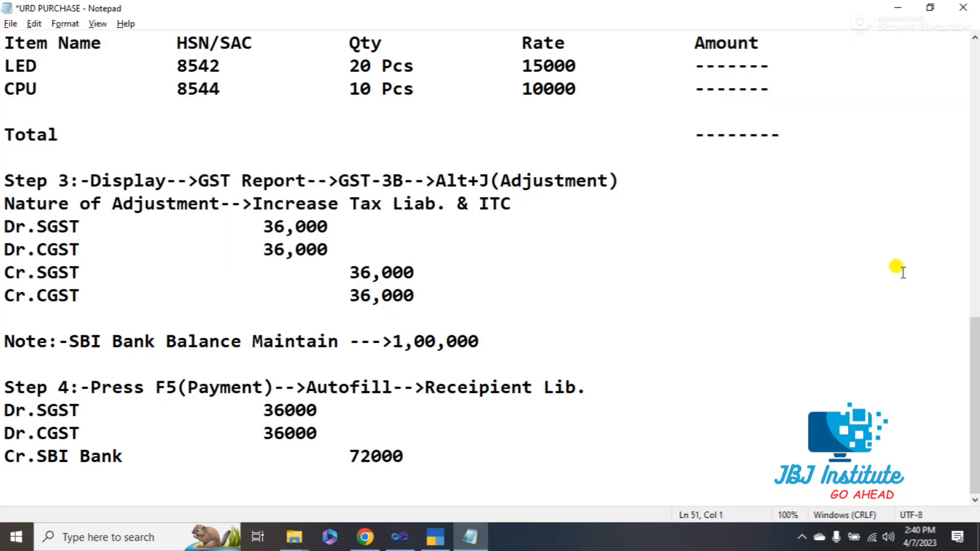
{"action": "key", "text": "Up"}
{"action": "key", "text": "Up"}
{"action": "key", "text": "Up"}
{"action": "key", "text": "Up"}
{"action": "key", "text": "Up"}
{"action": "key", "text": "Up"}
{"action": "key", "text": "Up"}
{"action": "key", "text": "Up"}
{"action": "key", "text": "Up"}
{"action": "key", "text": "Up"}
{"action": "key", "text": "Up"}
{"action": "key", "text": "Up"}
{"action": "key", "text": "Up"}
{"action": "key", "text": "Up"}
{"action": "key", "text": "Up"}
{"action": "key", "text": "Up"}
{"action": "key", "text": "Up"}
{"action": "key", "text": "Up"}
{"action": "key", "text": "Up"}
{"action": "key", "text": "Up"}
{"action": "key", "text": "Up"}
{"action": "key", "text": "Up"}
{"action": "key", "text": "Up"}
{"action": "key", "text": "Up"}
{"action": "key", "text": "Up"}
{"action": "key", "text": "Up"}
{"action": "key", "text": "Up"}
{"action": "key", "text": "Up"}
{"action": "key", "text": "Up"}
{"action": "key", "text": "Up"}
{"action": "key", "text": "Up"}
{"action": "key", "text": "Up"}
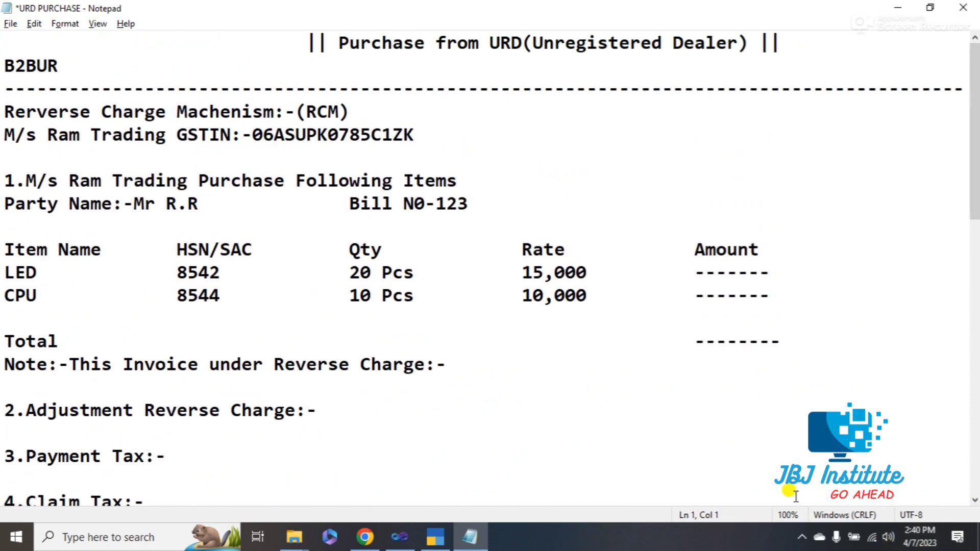
{"action": "left_click", "coordinate": [803, 537]}
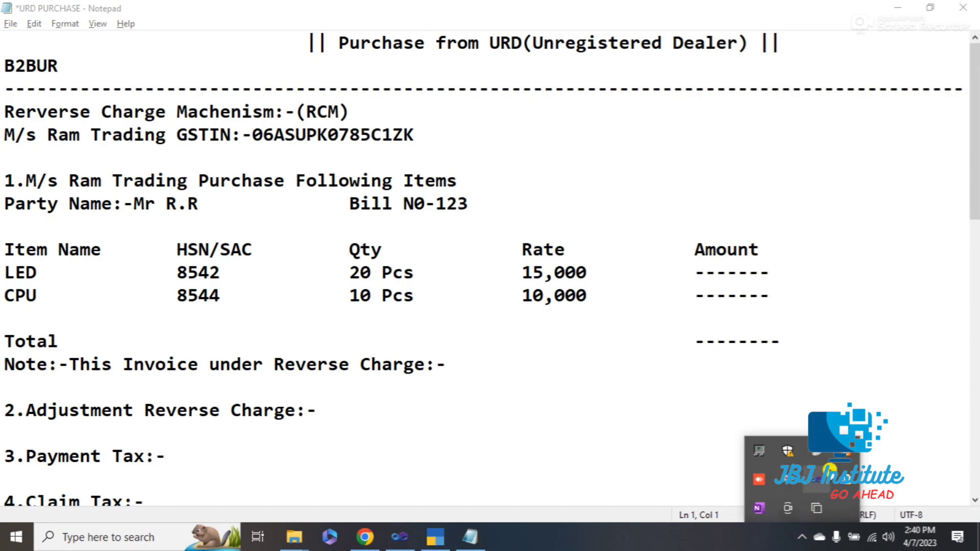
{"action": "right_click", "coordinate": [789, 484]}
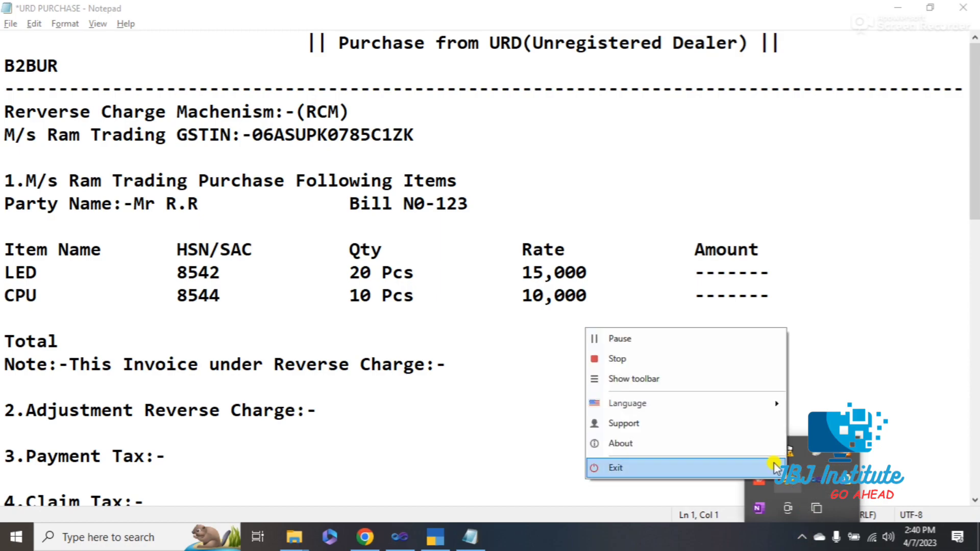